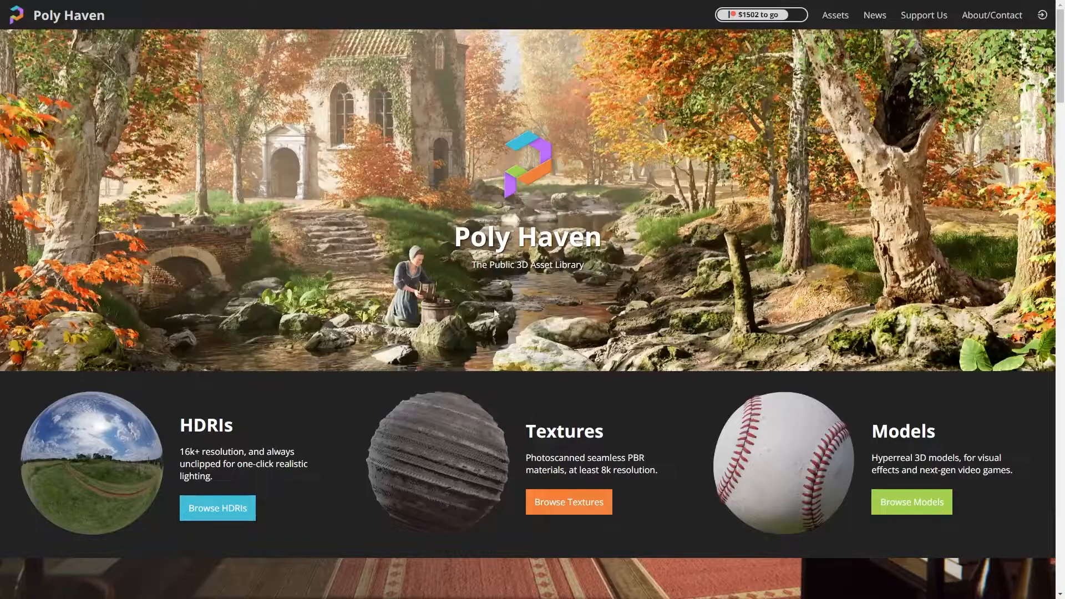
- Browse Poly Haven's Urban HDRIs and open the city rooftop skyline panorama
{"action": "left_click", "coordinate": [214, 507]}
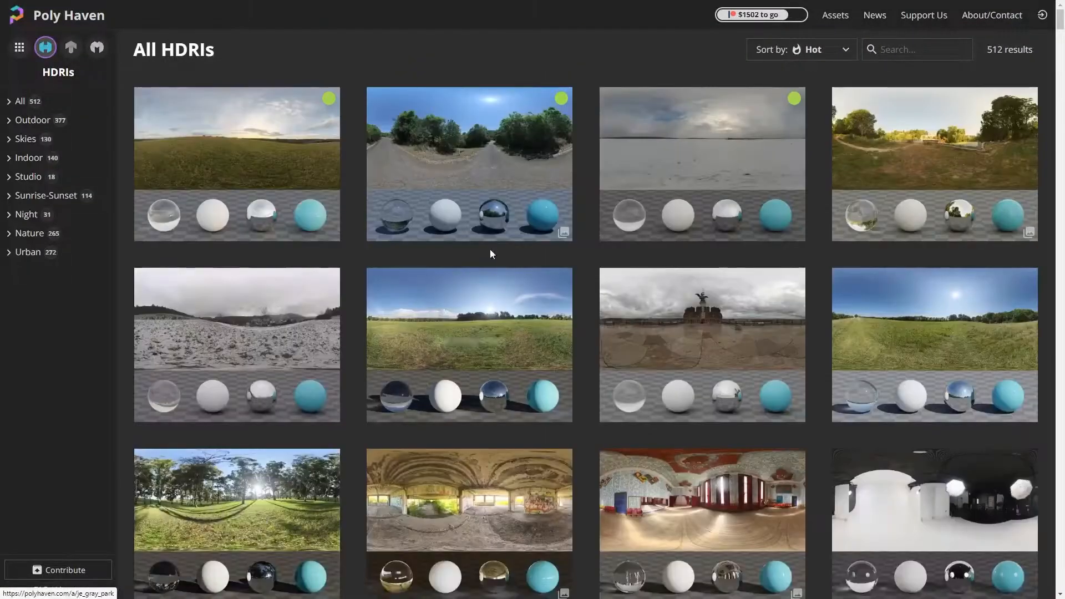
{"action": "left_click", "coordinate": [23, 259]}
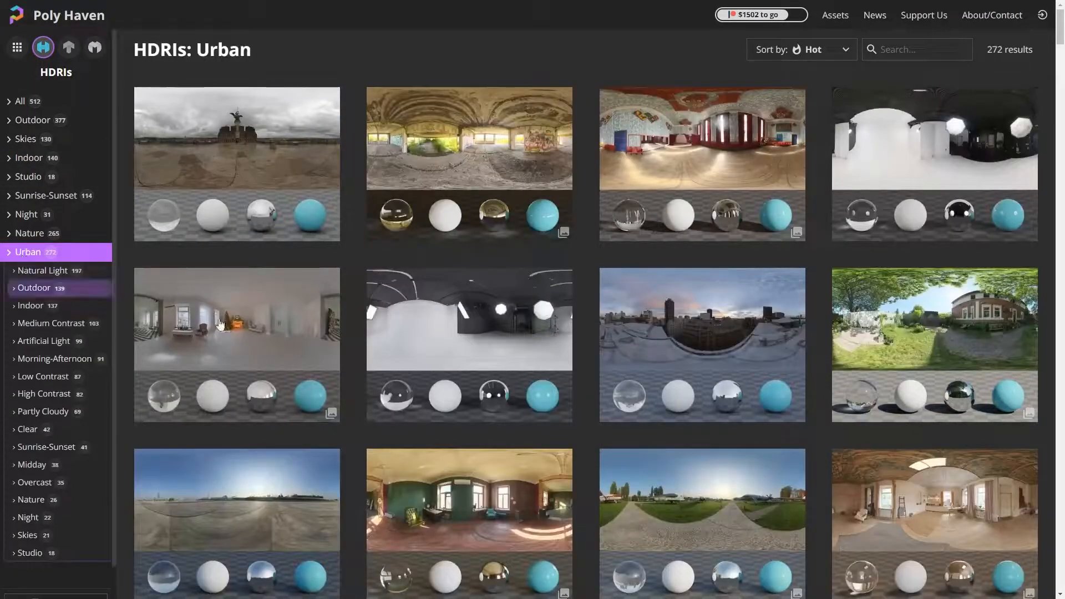
{"action": "left_click", "coordinate": [759, 332]}
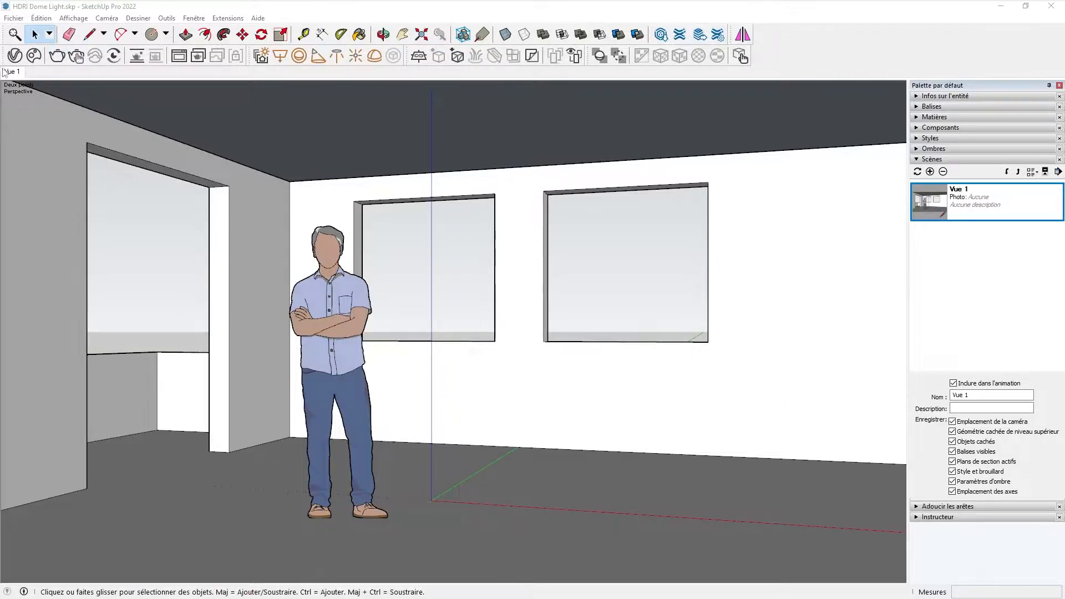
- In SketchUp, start V-Ray interactive viewport rendering and turn off the SunLight in the Asset Editor
{"action": "left_click", "coordinate": [15, 56]}
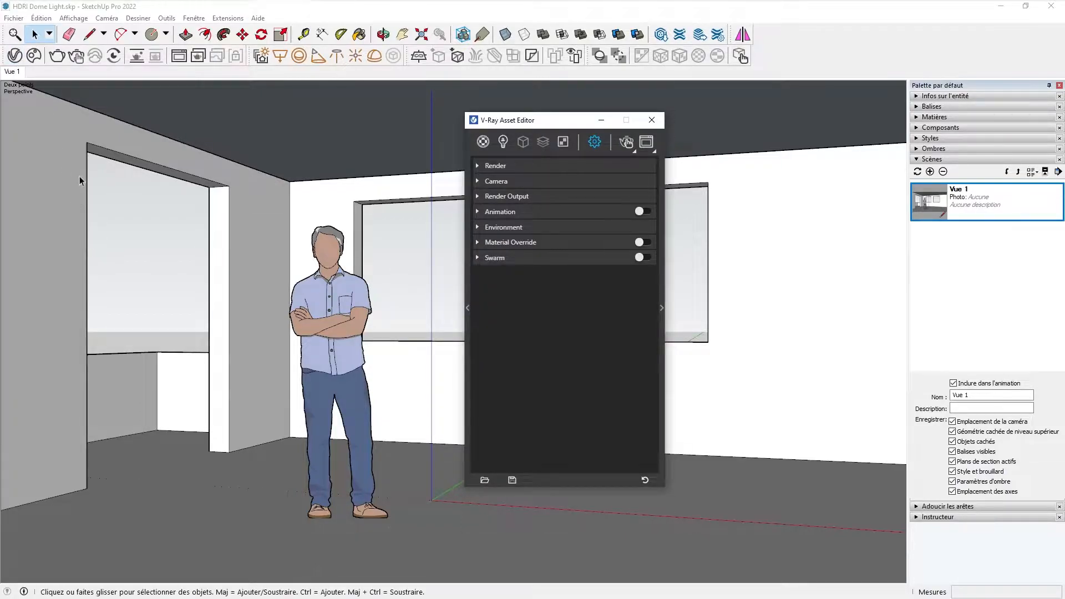
{"action": "left_click", "coordinate": [139, 59]}
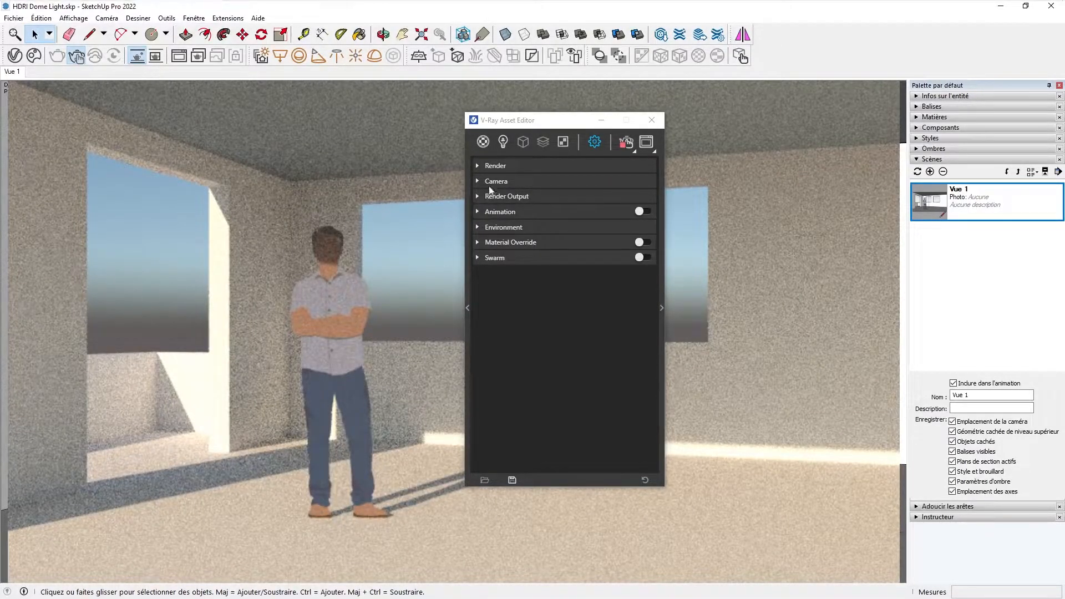
{"action": "left_click", "coordinate": [504, 142]}
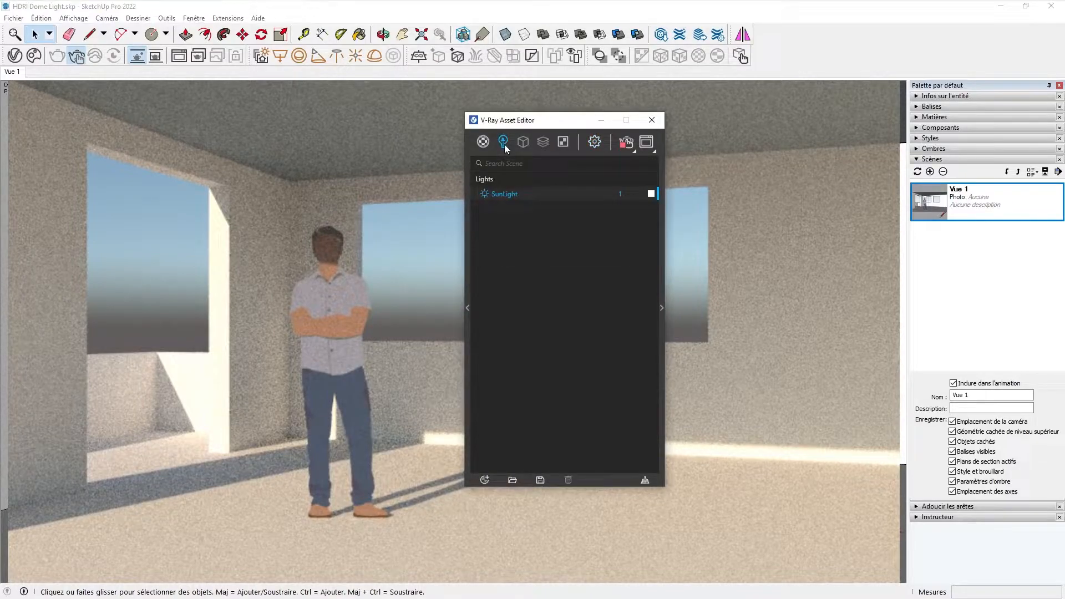
{"action": "left_click", "coordinate": [485, 194]}
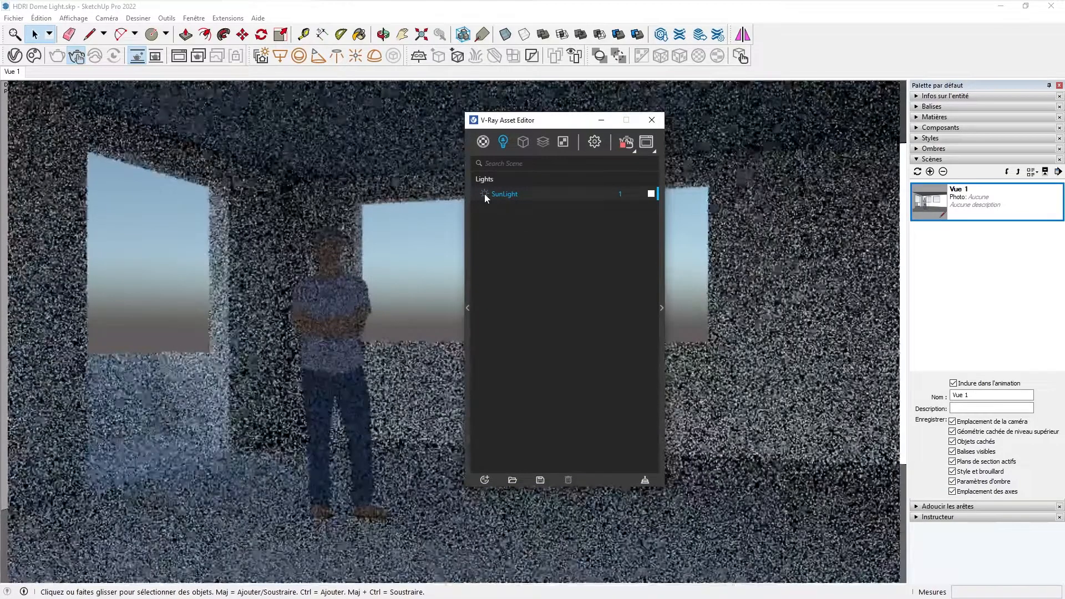
- Disable the environment Background texture in the V-Ray settings and stop the viewport render
{"action": "left_click", "coordinate": [594, 143]}
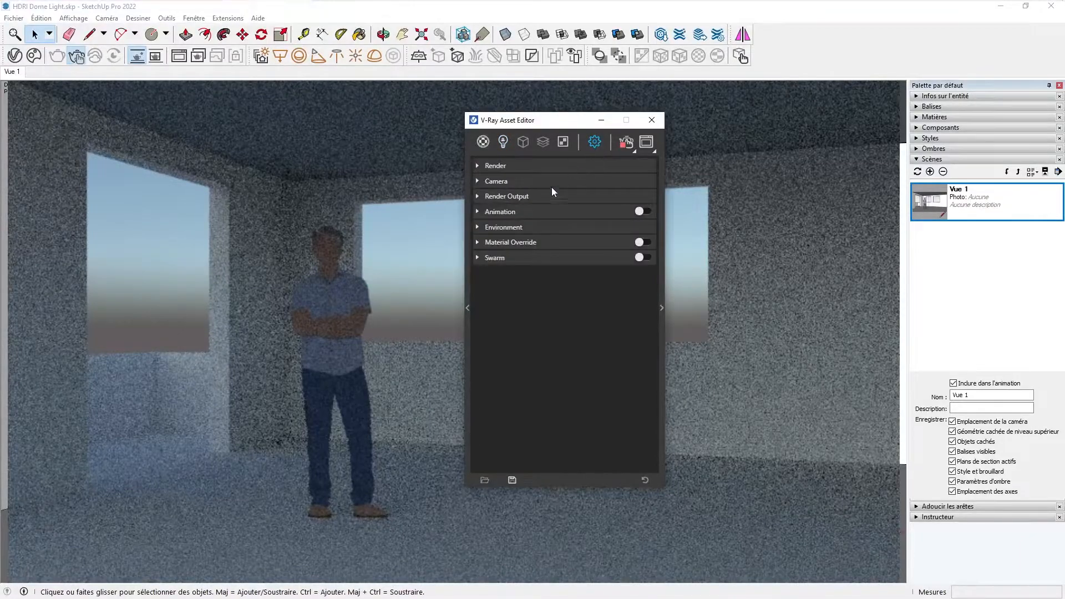
{"action": "left_click", "coordinate": [477, 228]}
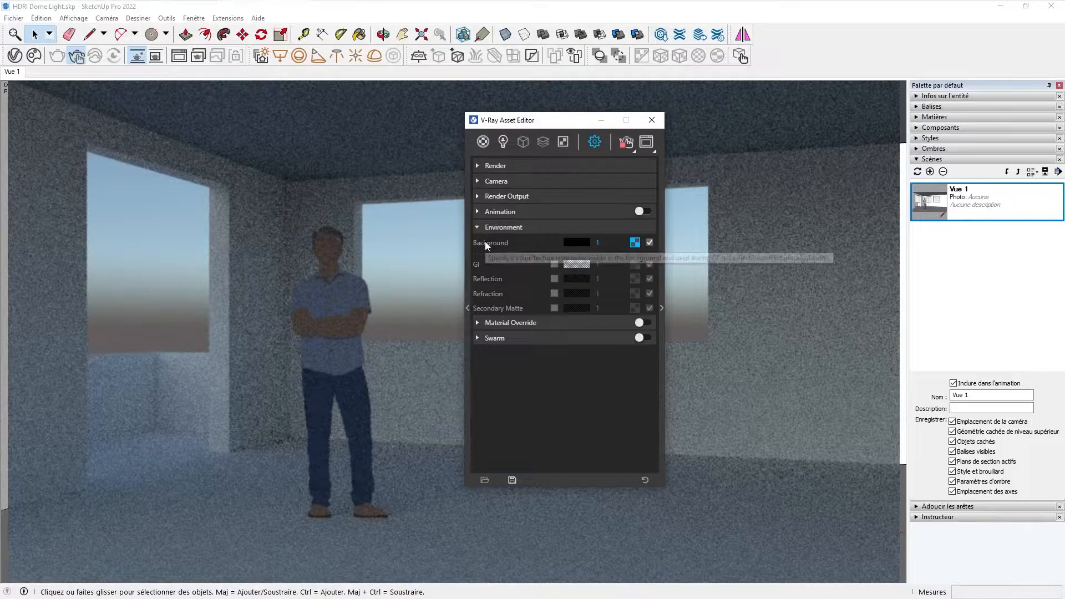
{"action": "left_click", "coordinate": [650, 242]}
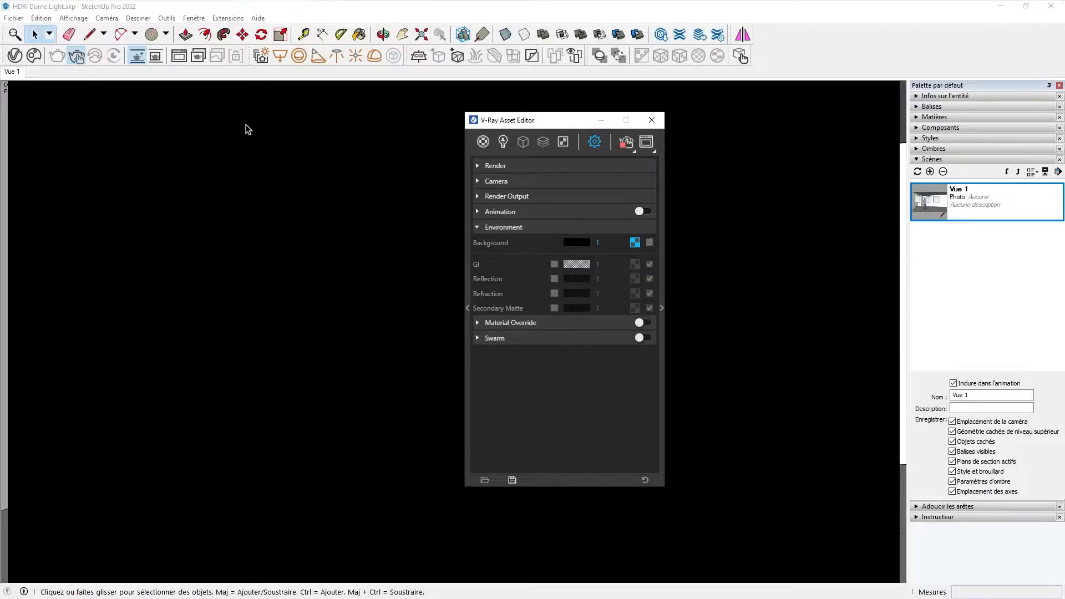
{"action": "left_click", "coordinate": [137, 56]}
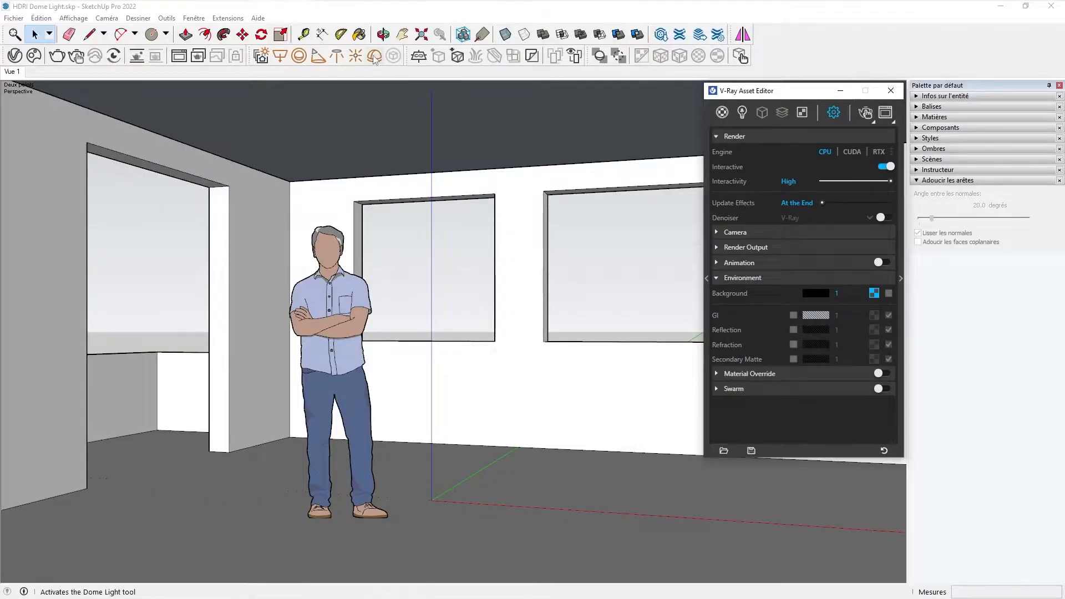
- Place a V-Ray dome light at the model's axes origin and restart the viewport render
{"action": "left_click", "coordinate": [375, 56]}
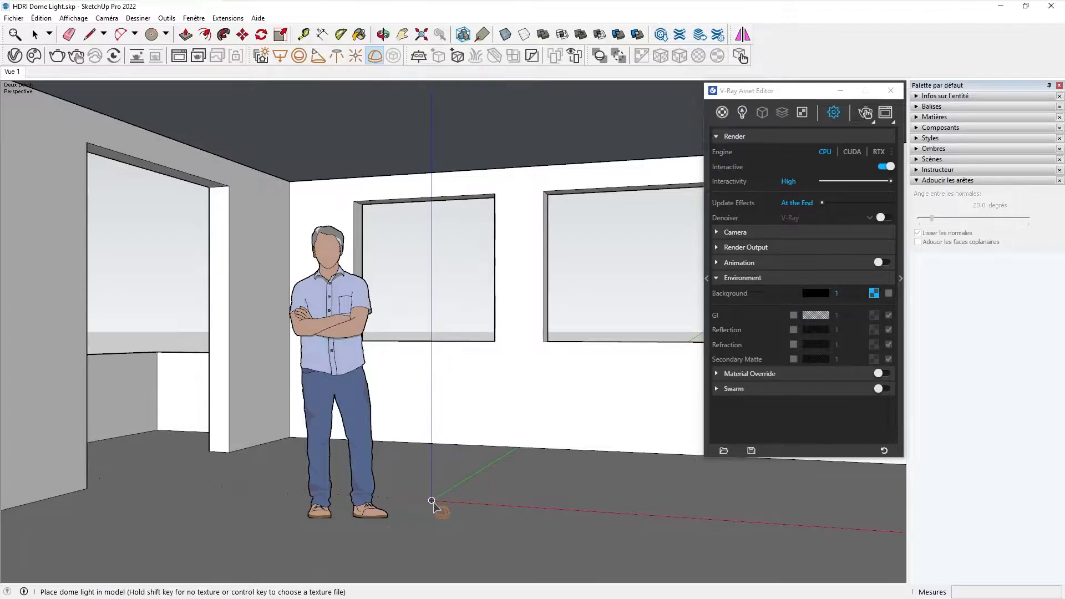
{"action": "left_click", "coordinate": [434, 502]}
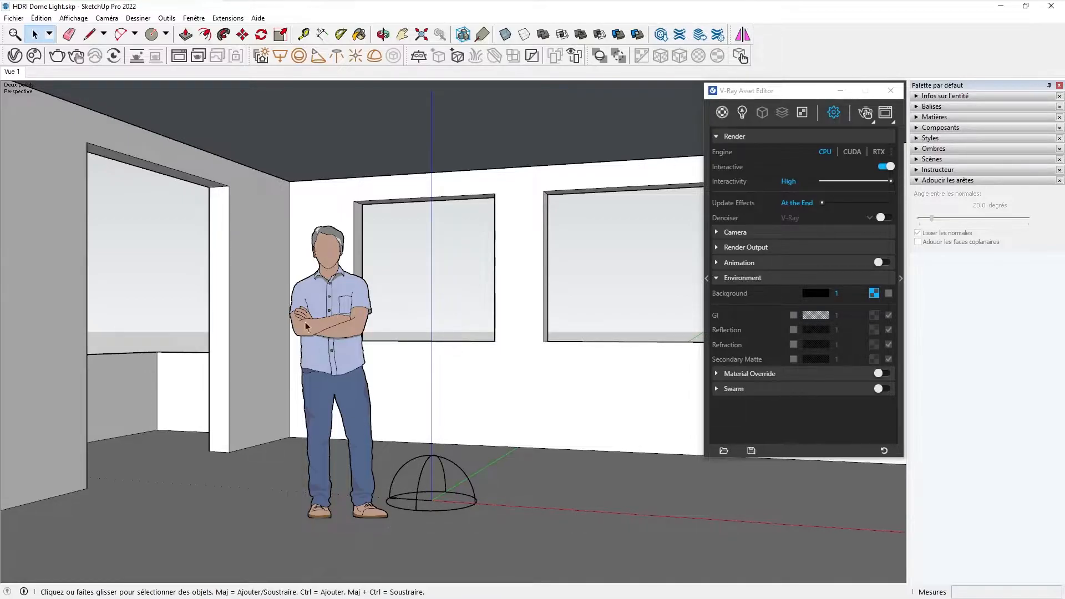
{"action": "left_click", "coordinate": [138, 58]}
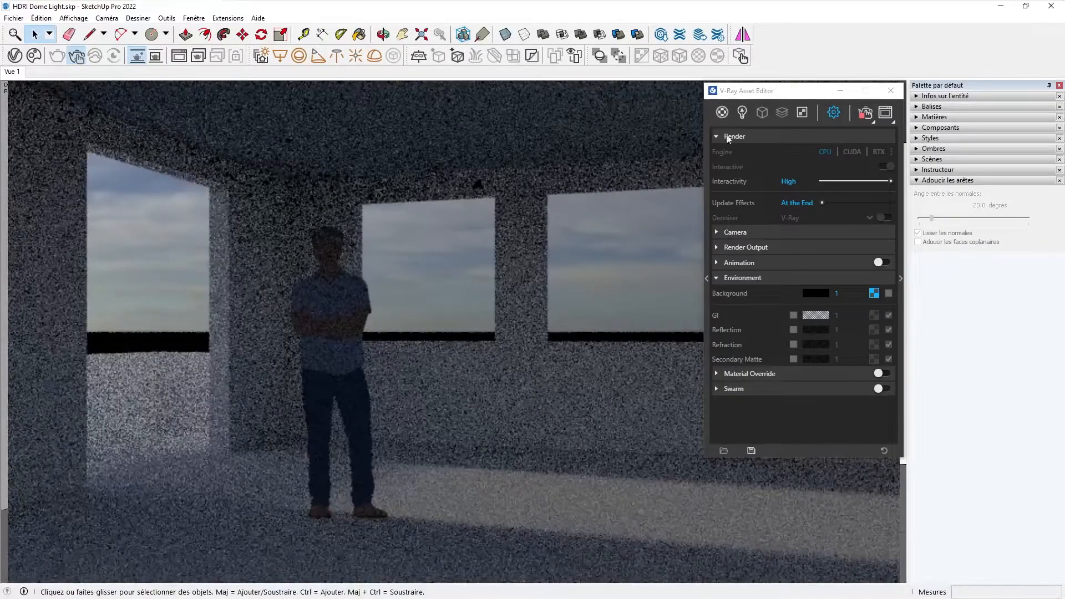
- Replace the Dome Light's HDR texture with the image file sunset_jhbcentral_4k.hdr
{"action": "left_click", "coordinate": [746, 111]}
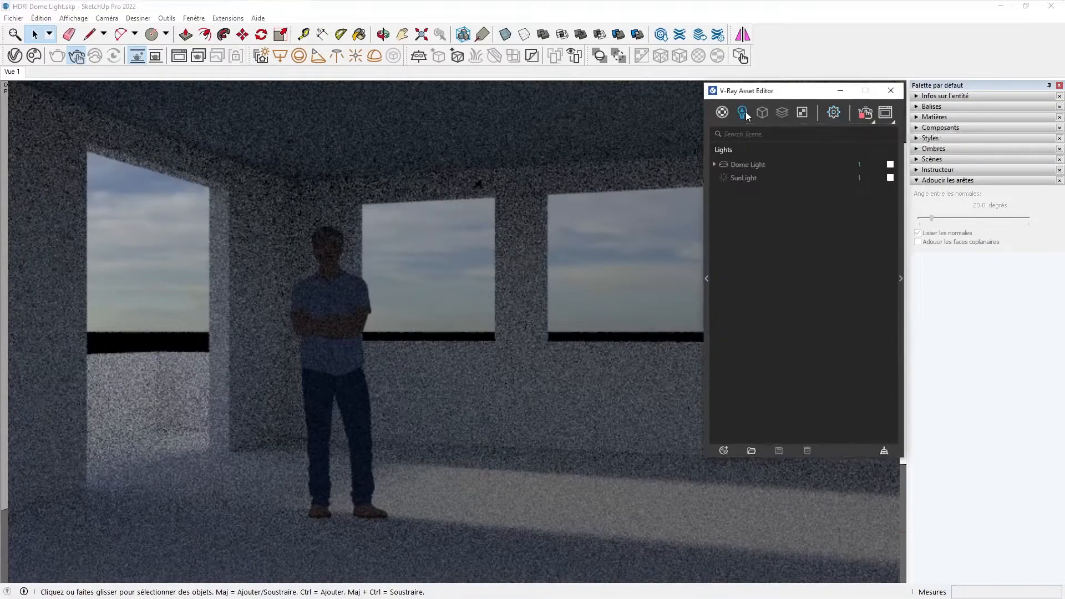
{"action": "left_click", "coordinate": [745, 165]}
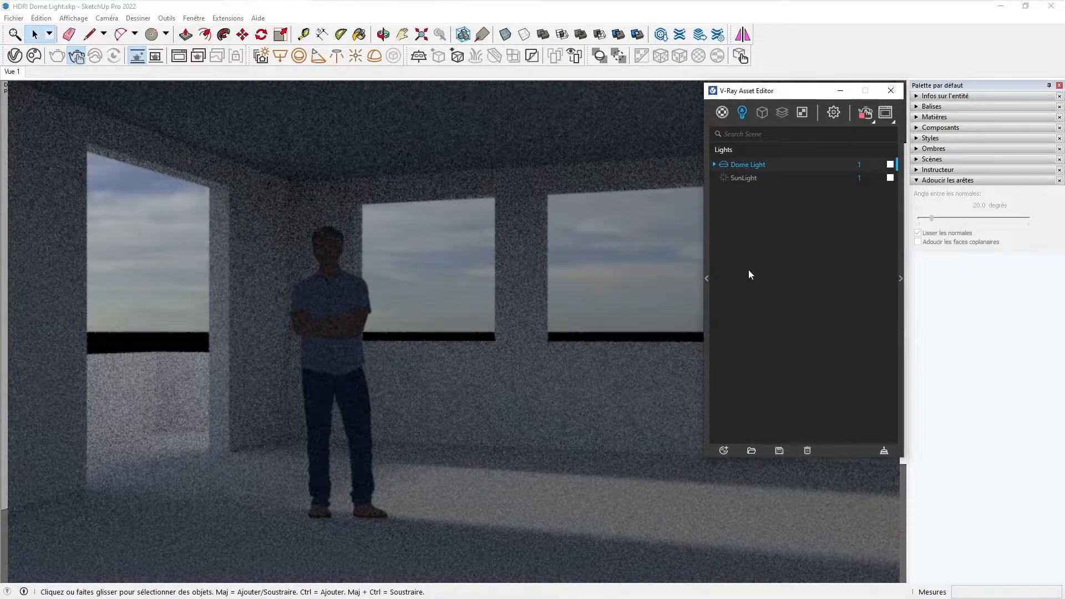
{"action": "left_click", "coordinate": [901, 280]}
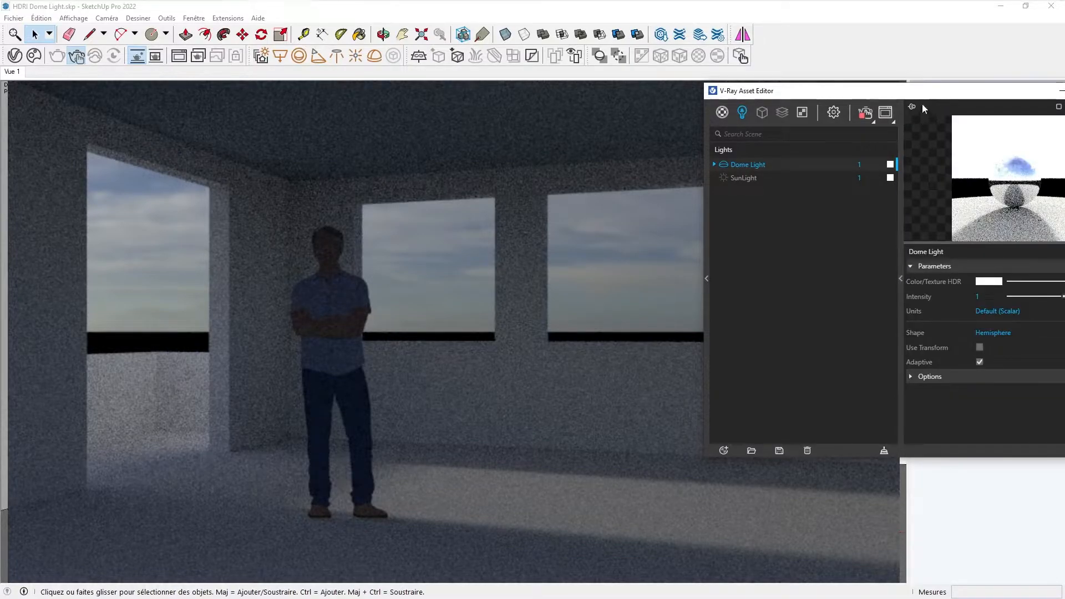
{"action": "left_click_drag", "start_coordinate": [923, 91], "coordinate": [765, 102]}
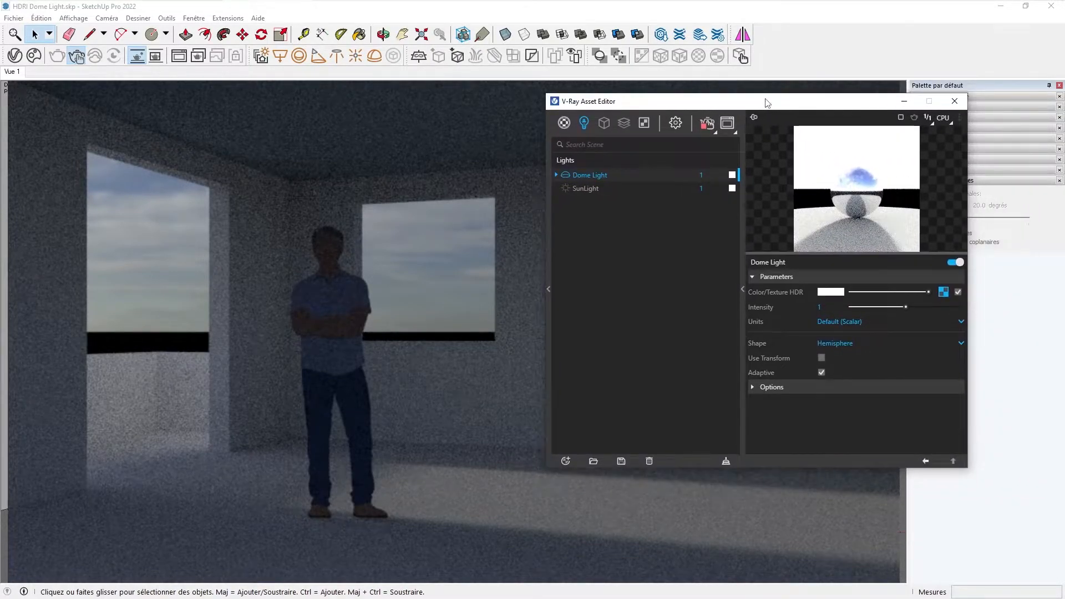
{"action": "left_click", "coordinate": [944, 292]}
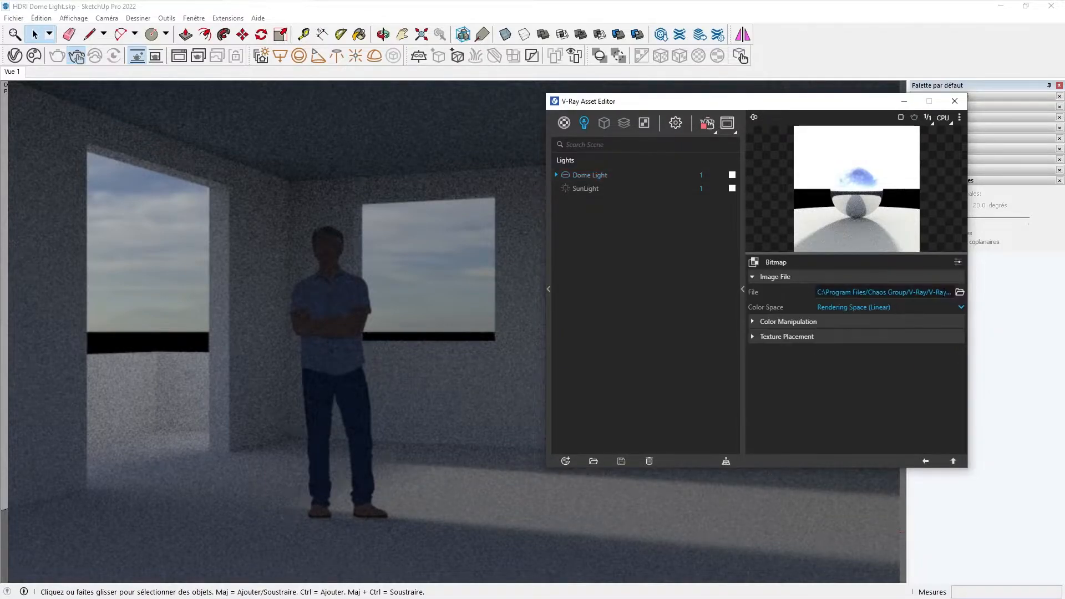
{"action": "left_click", "coordinate": [960, 292]}
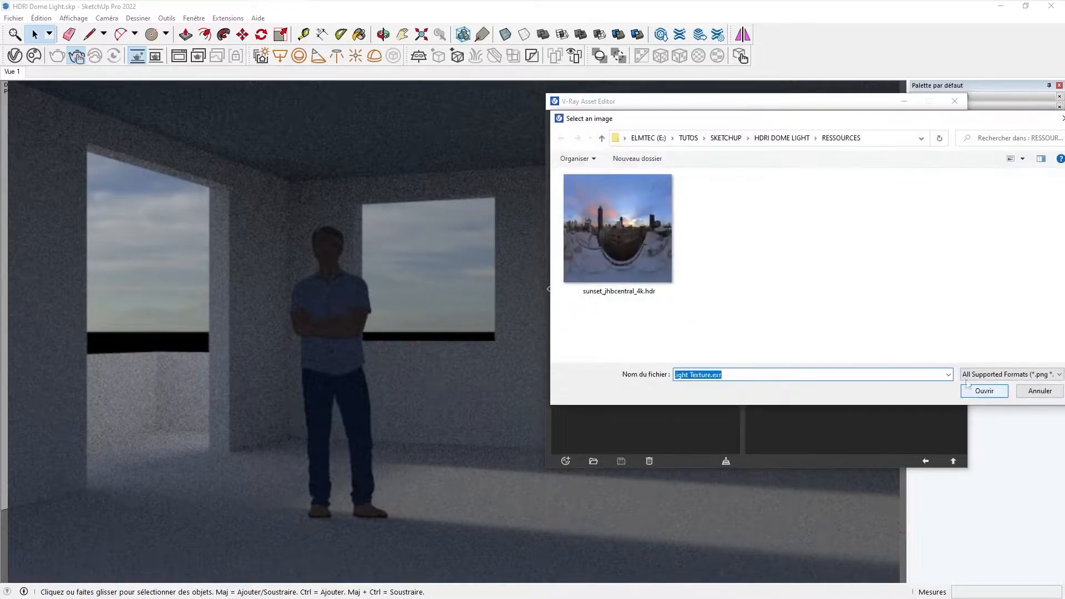
{"action": "left_click", "coordinate": [624, 234]}
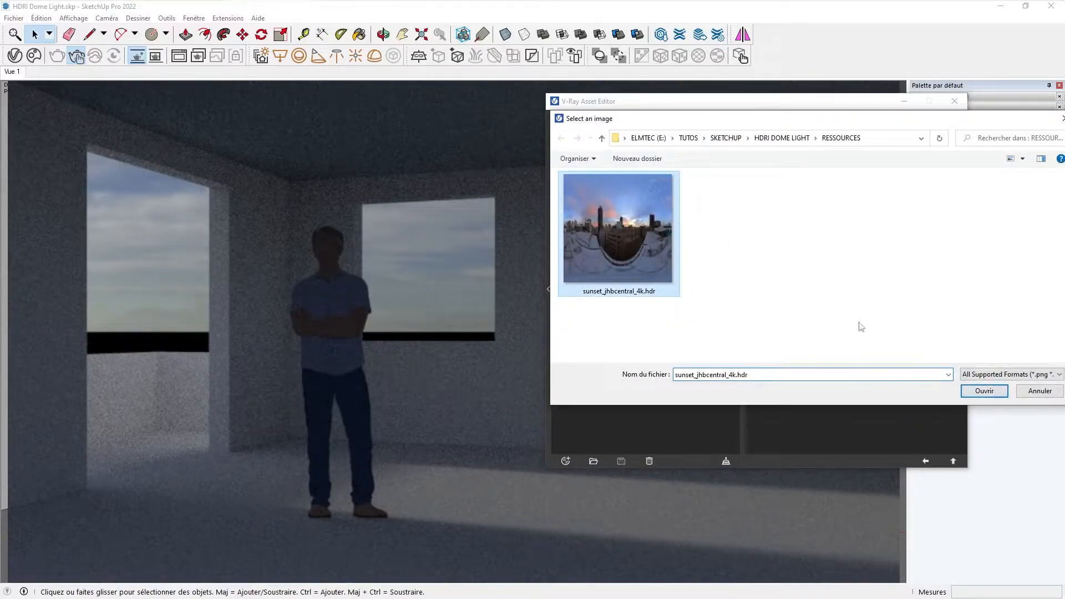
{"action": "left_click", "coordinate": [978, 395]}
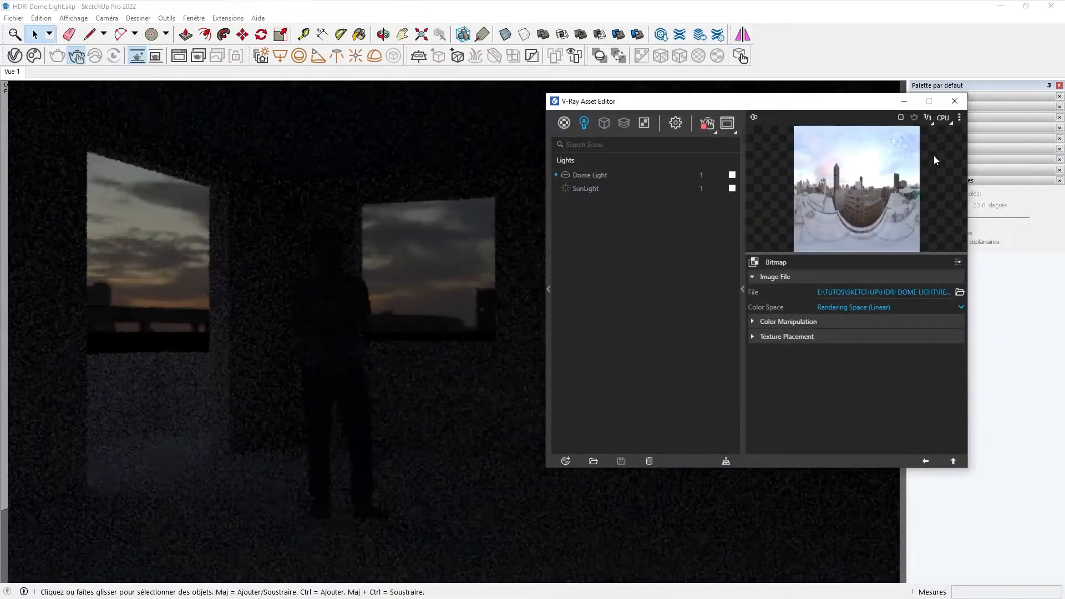
{"action": "left_click_drag", "start_coordinate": [812, 105], "coordinate": [1064, 145]}
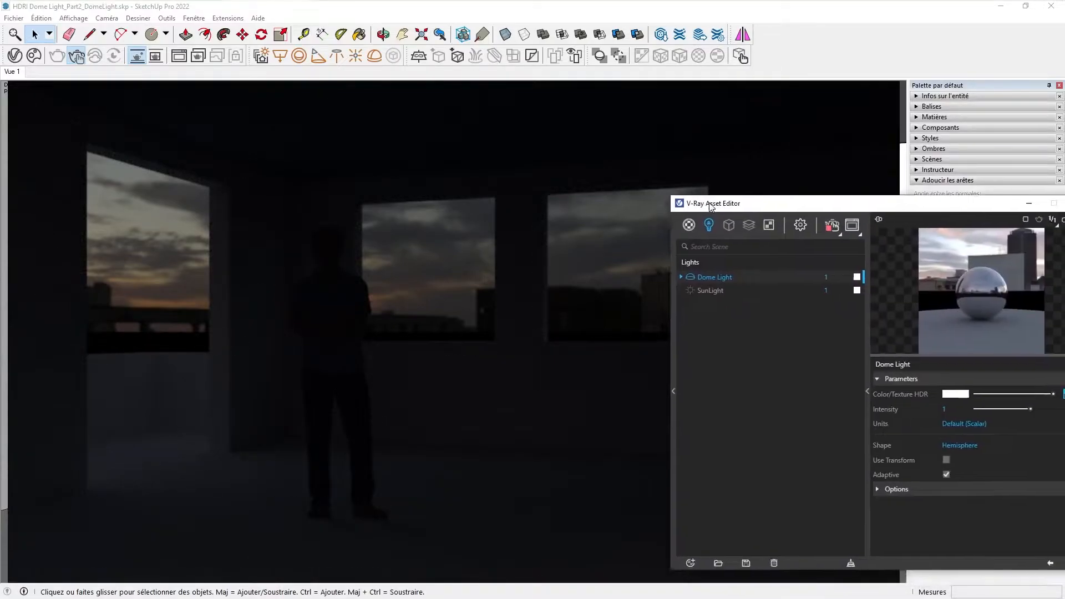
- Try a Dome Light intensity of 30 and reset it to 1
{"action": "left_click_drag", "start_coordinate": [718, 205], "coordinate": [489, 122]}
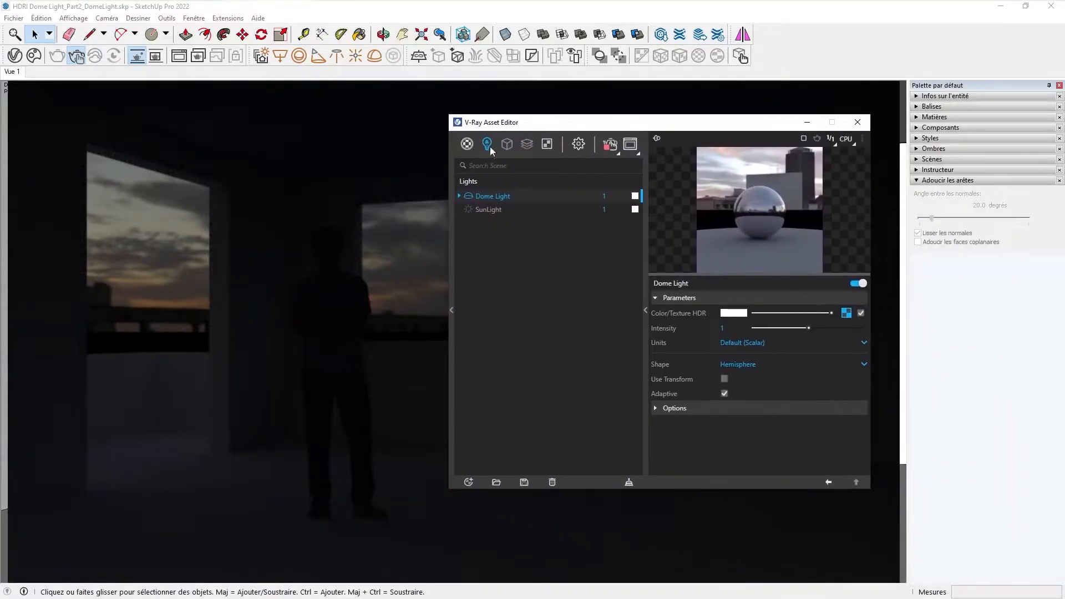
{"action": "double_click", "coordinate": [724, 328]}
{"action": "type", "text": "30"}
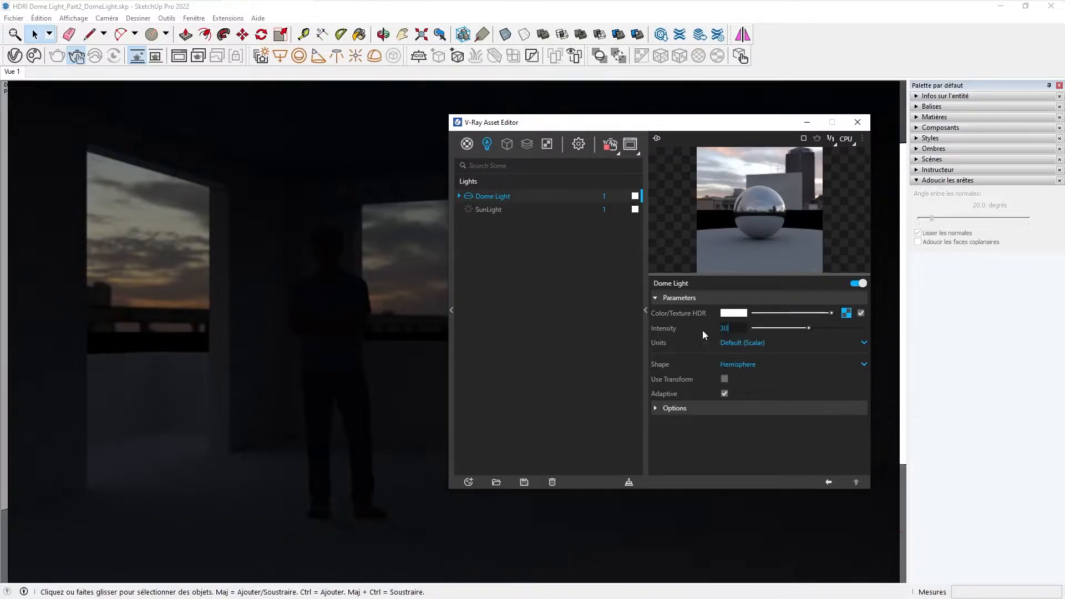
{"action": "key", "text": "Return"}
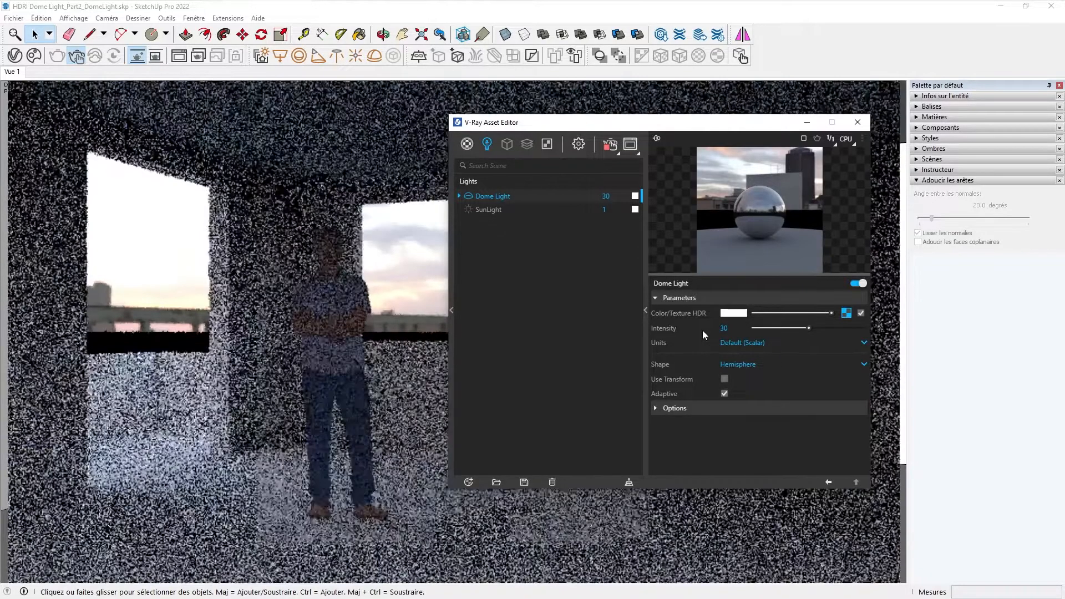
{"action": "double_click", "coordinate": [723, 328]}
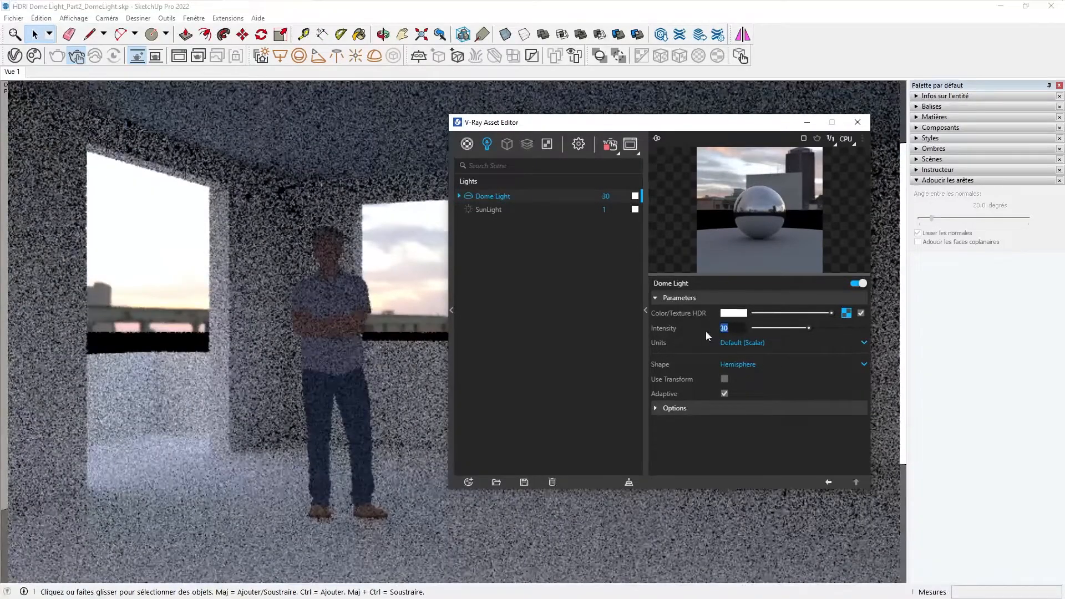
{"action": "type", "text": "1"}
{"action": "key", "text": "Return"}
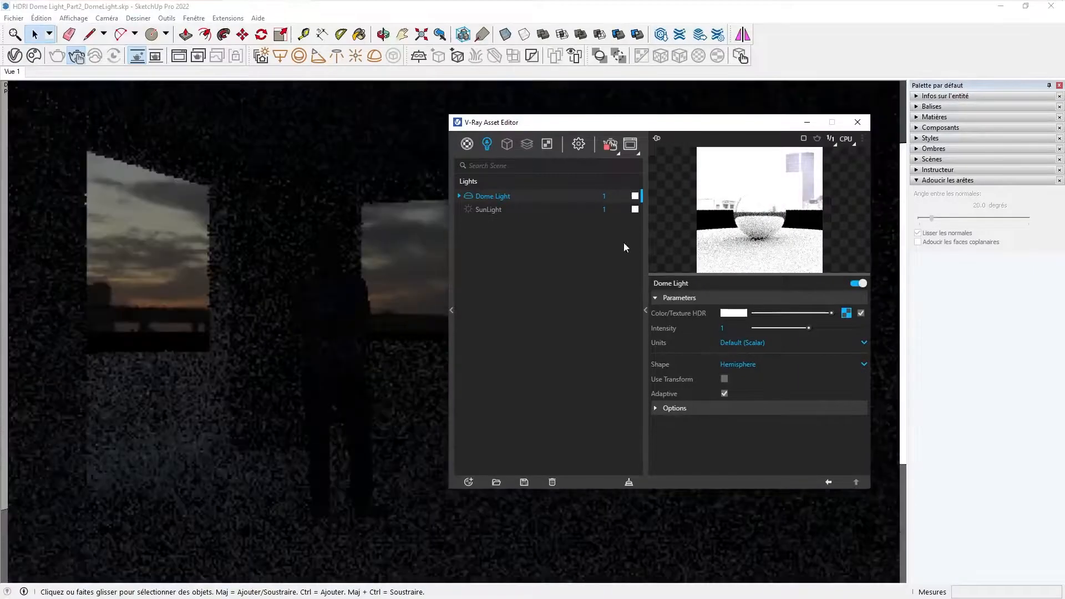
- Set the V-Ray camera's Exposure Value (EV) to 8
{"action": "left_click", "coordinate": [577, 145]}
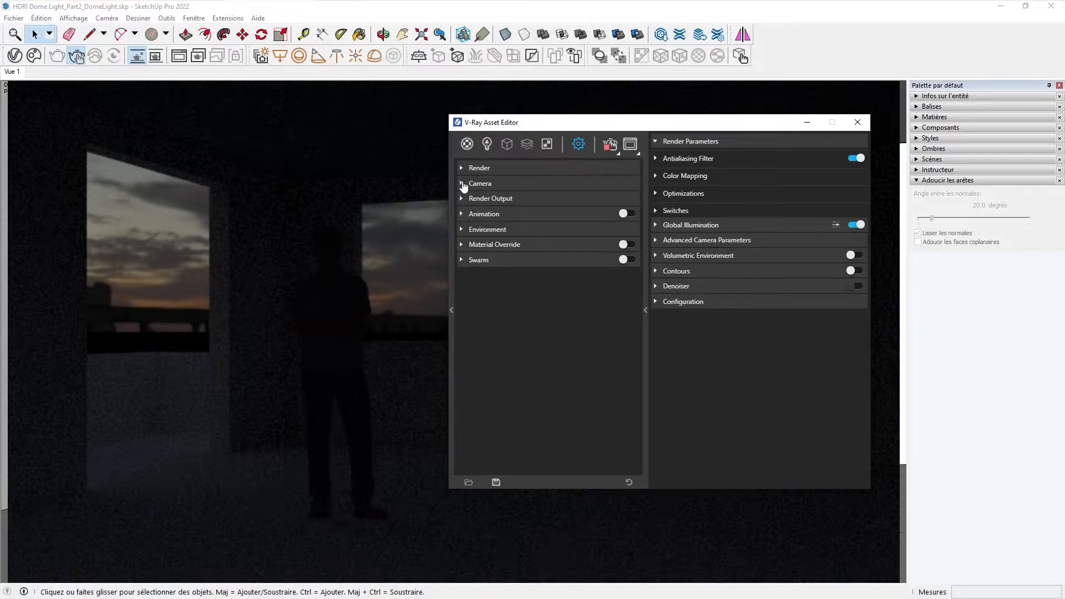
{"action": "left_click", "coordinate": [462, 183]}
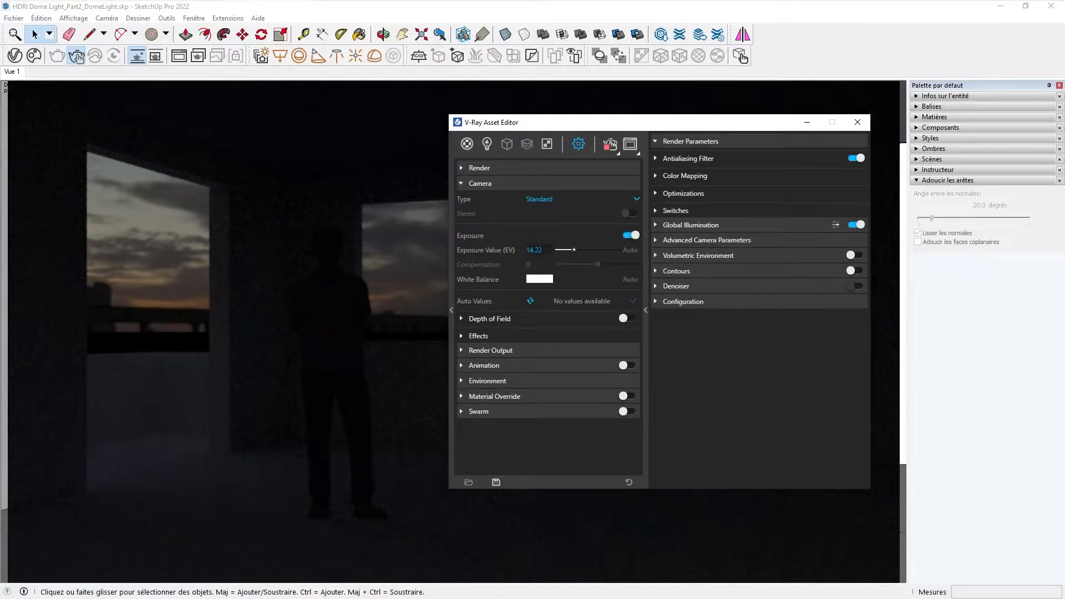
{"action": "double_click", "coordinate": [534, 250]}
{"action": "key", "text": "Return"}
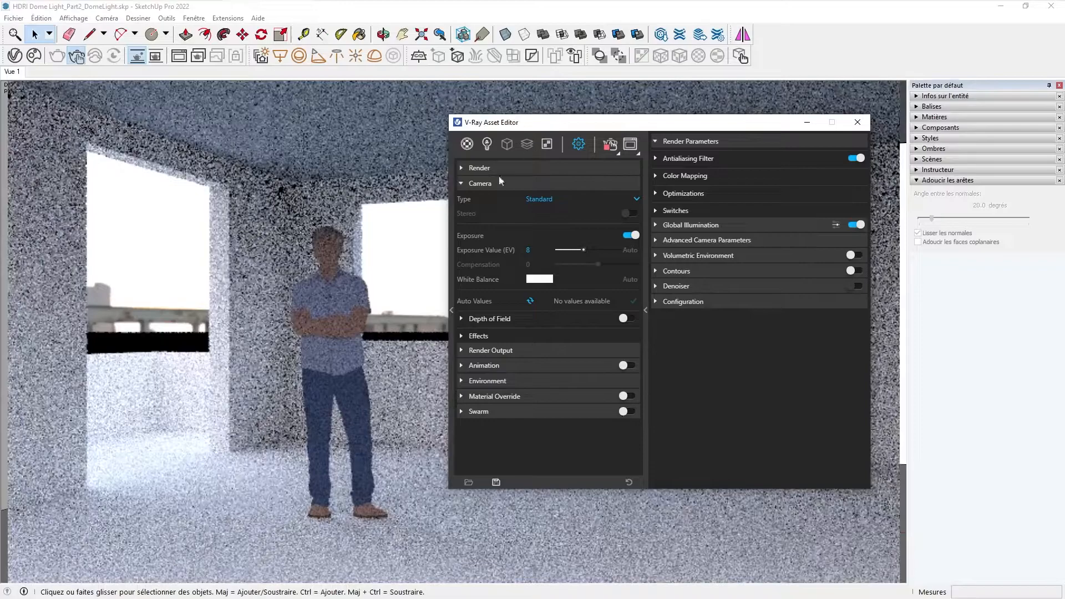
- Hide the Interieur tag and change the Dome Light's shape to Sphere
{"action": "left_click", "coordinate": [941, 106]}
{"action": "left_click", "coordinate": [921, 155]}
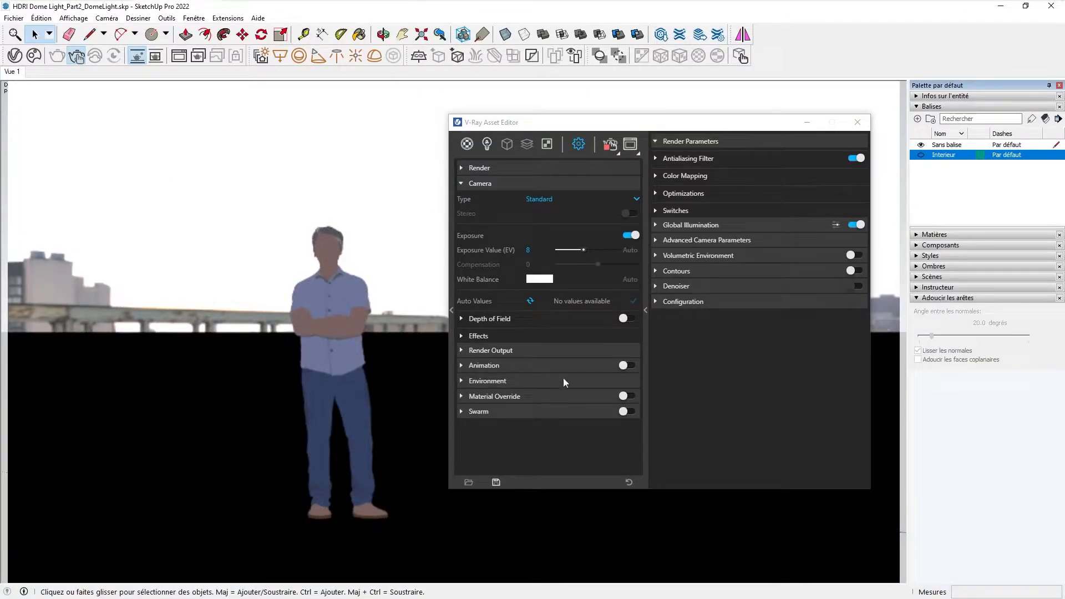
{"action": "left_click", "coordinate": [487, 145]}
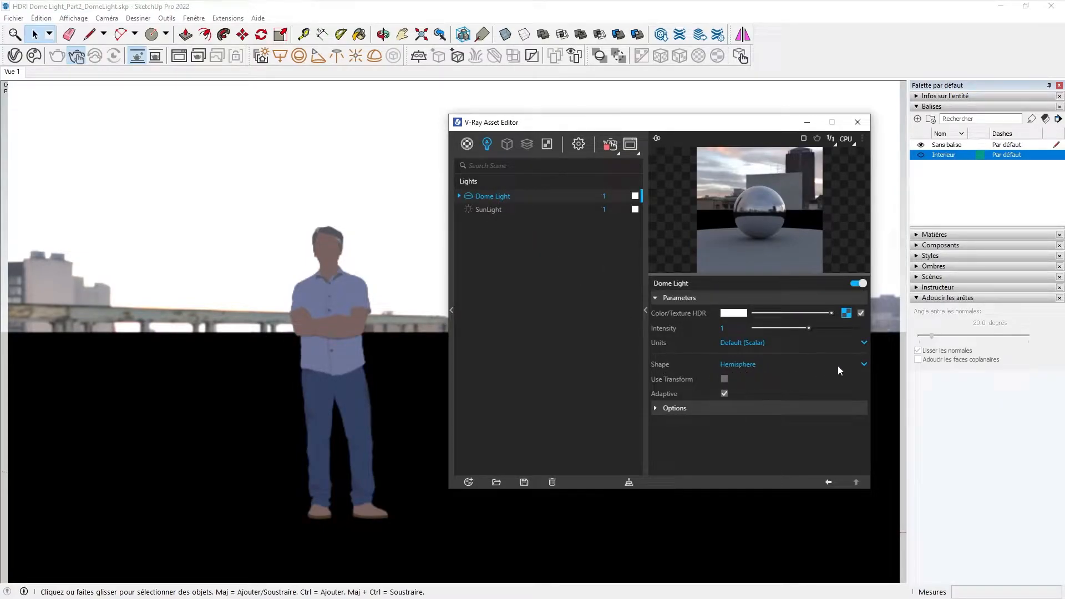
{"action": "left_click", "coordinate": [864, 364]}
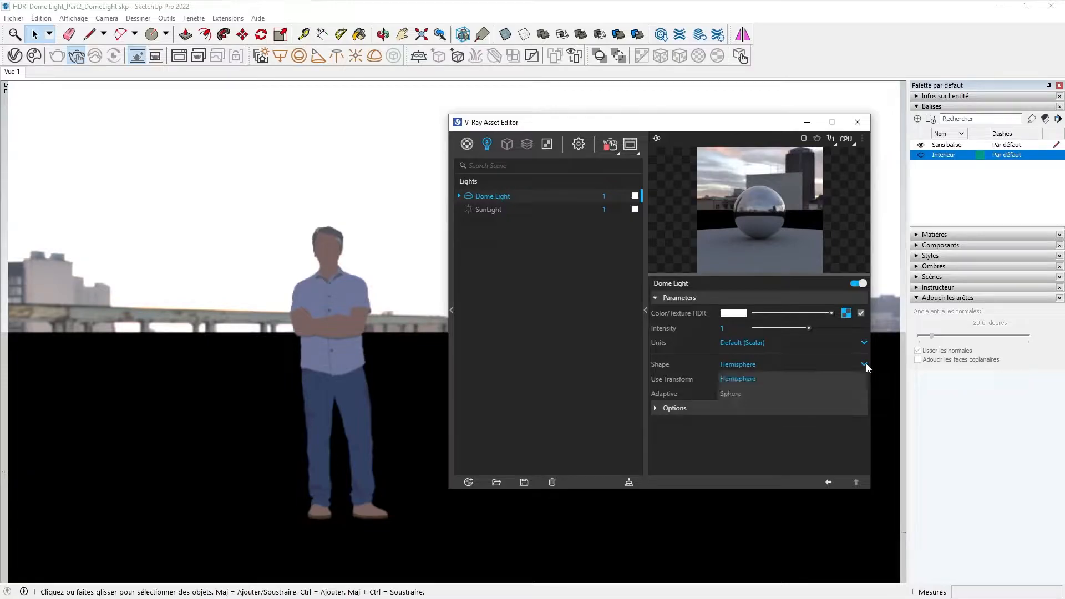
{"action": "left_click", "coordinate": [734, 394]}
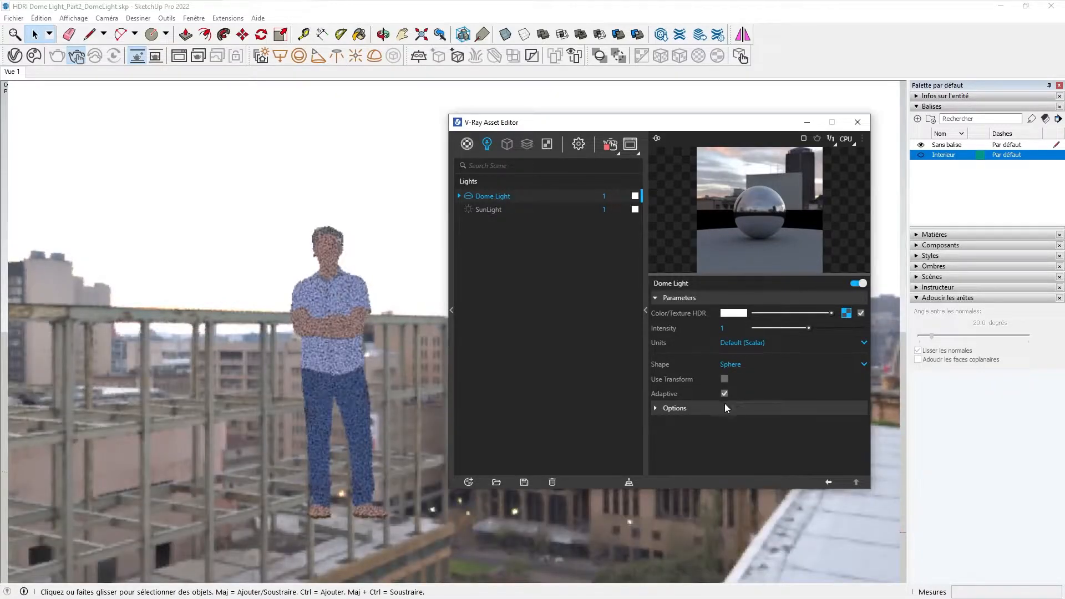
- Show the Interieur tag again, clear the Asset Editor from the rendered view and collapse the tags list
{"action": "left_click", "coordinate": [923, 158]}
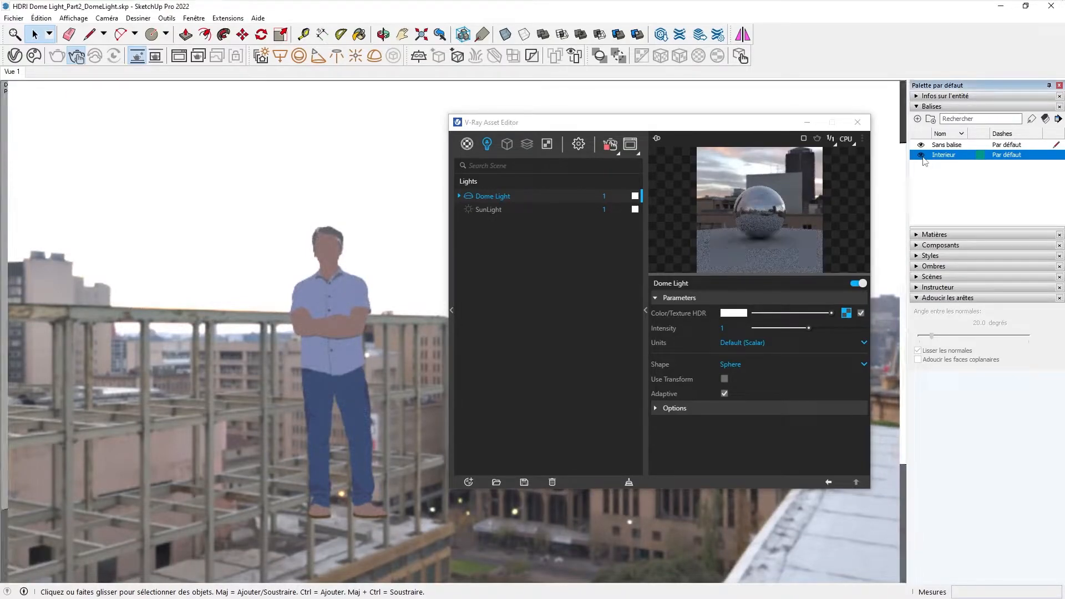
{"action": "left_click", "coordinate": [921, 155]}
{"action": "left_click_drag", "start_coordinate": [641, 128], "coordinate": [1064, 161]}
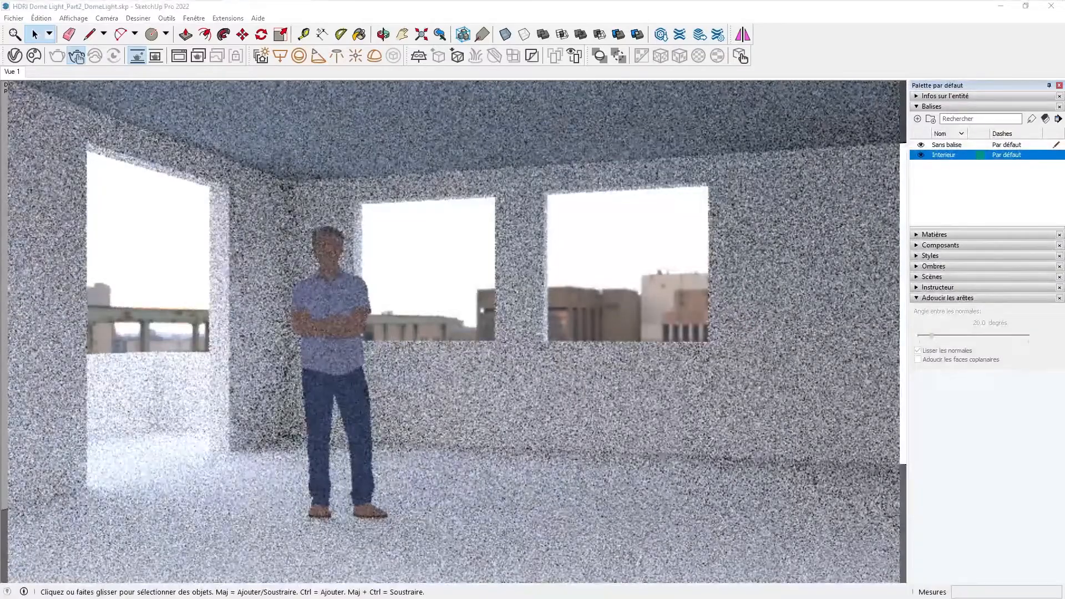
{"action": "left_click", "coordinate": [931, 107]}
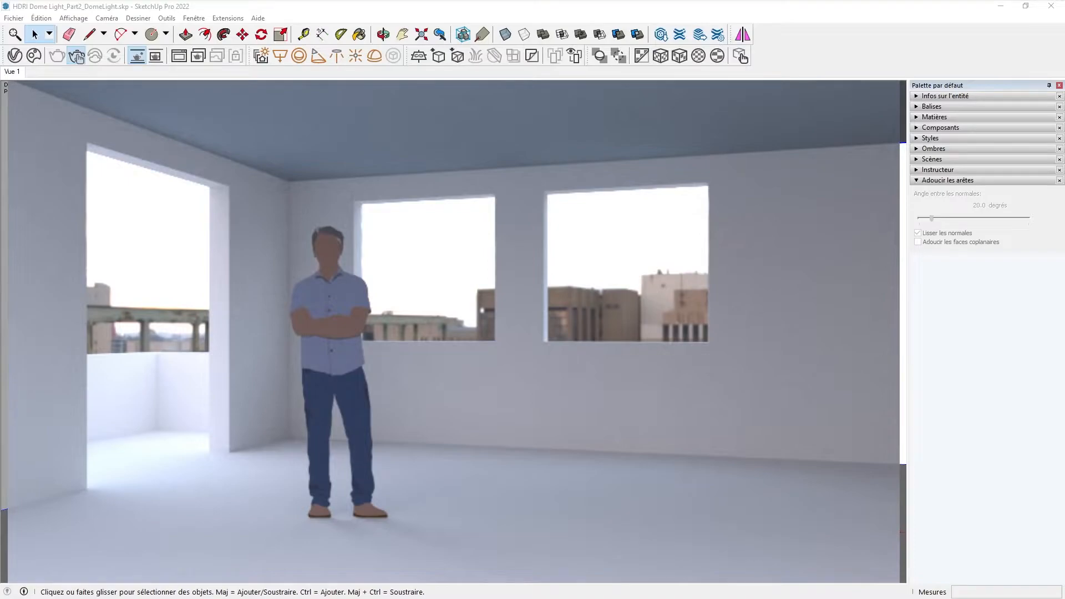
- Set the horizontal rotation of the Dome Light's HDR texture to 265 and clear the view of the render
{"action": "left_click_drag", "start_coordinate": [1064, 123], "coordinate": [761, 106]}
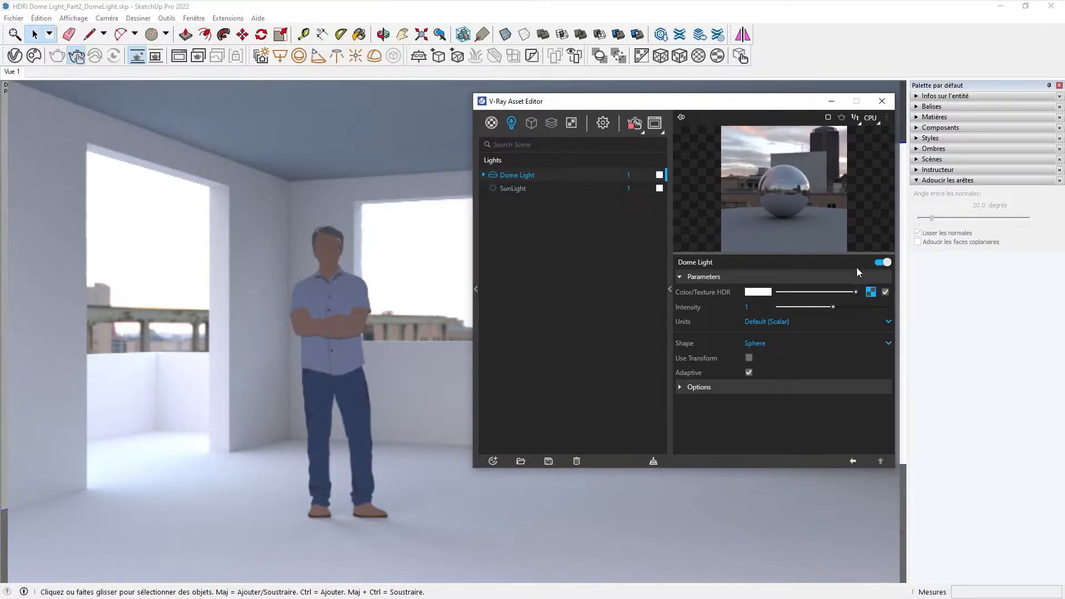
{"action": "left_click", "coordinate": [871, 293]}
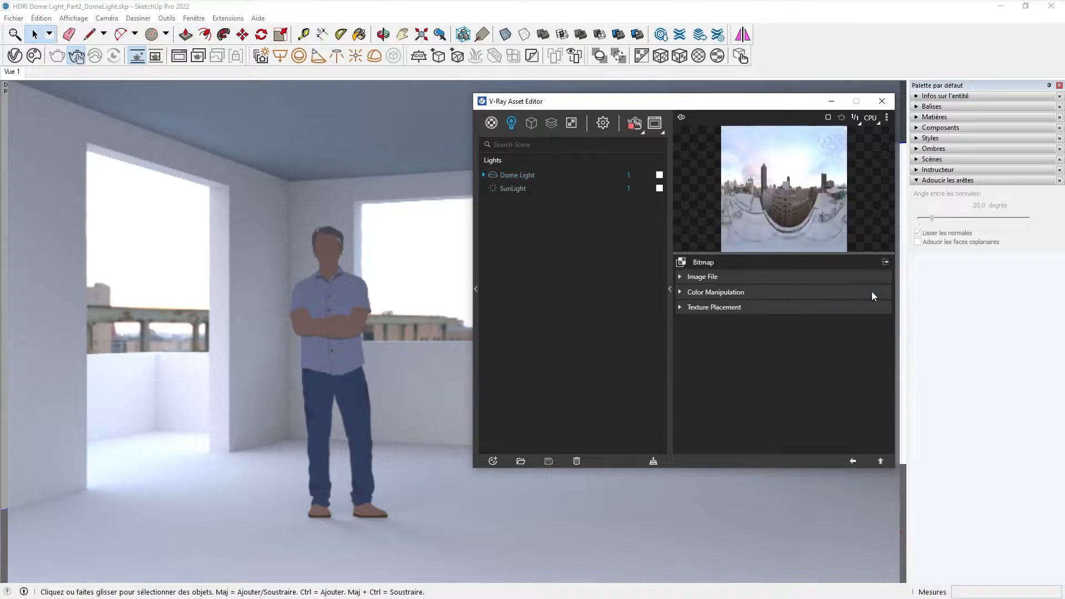
{"action": "left_click", "coordinate": [679, 308]}
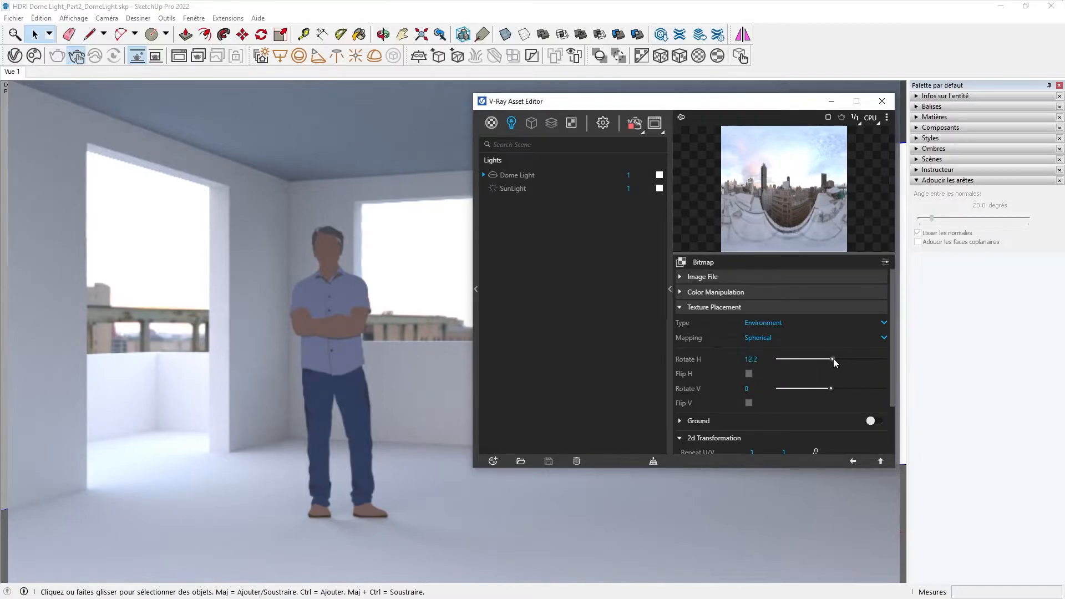
{"action": "left_click_drag", "start_coordinate": [839, 359], "coordinate": [843, 359]}
{"action": "left_click_drag", "start_coordinate": [761, 359], "coordinate": [735, 359]}
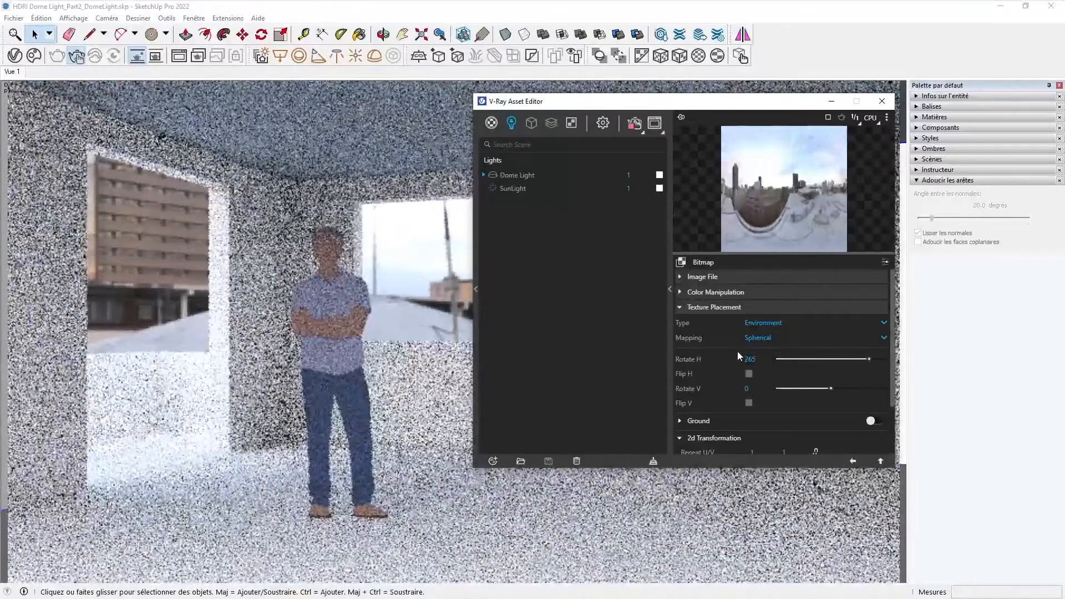
{"action": "type", "text": "265"}
{"action": "key", "text": "Return"}
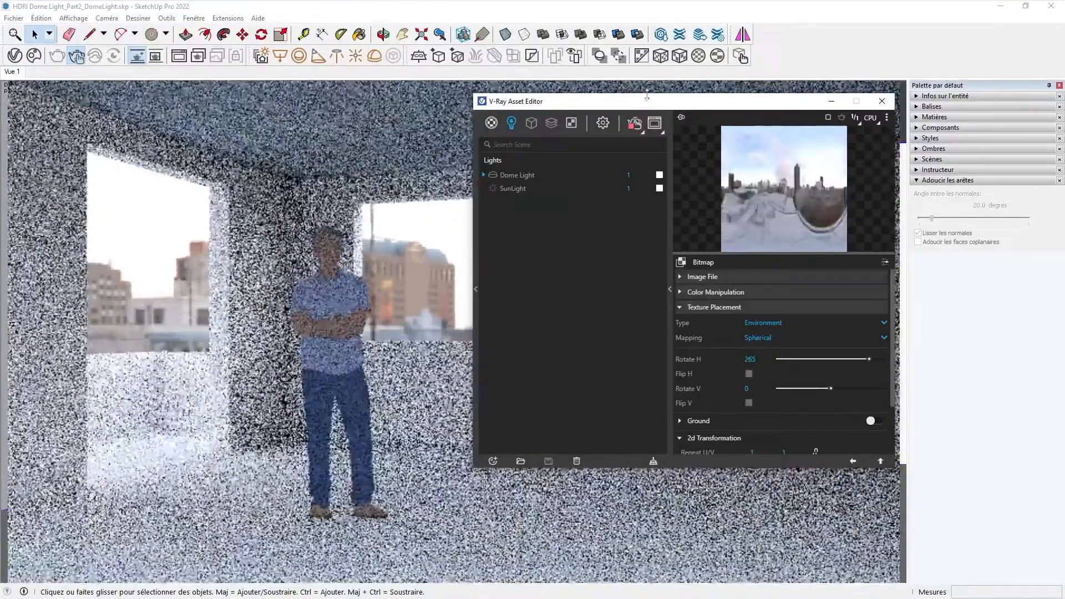
{"action": "left_click_drag", "start_coordinate": [647, 110], "coordinate": [1064, 183]}
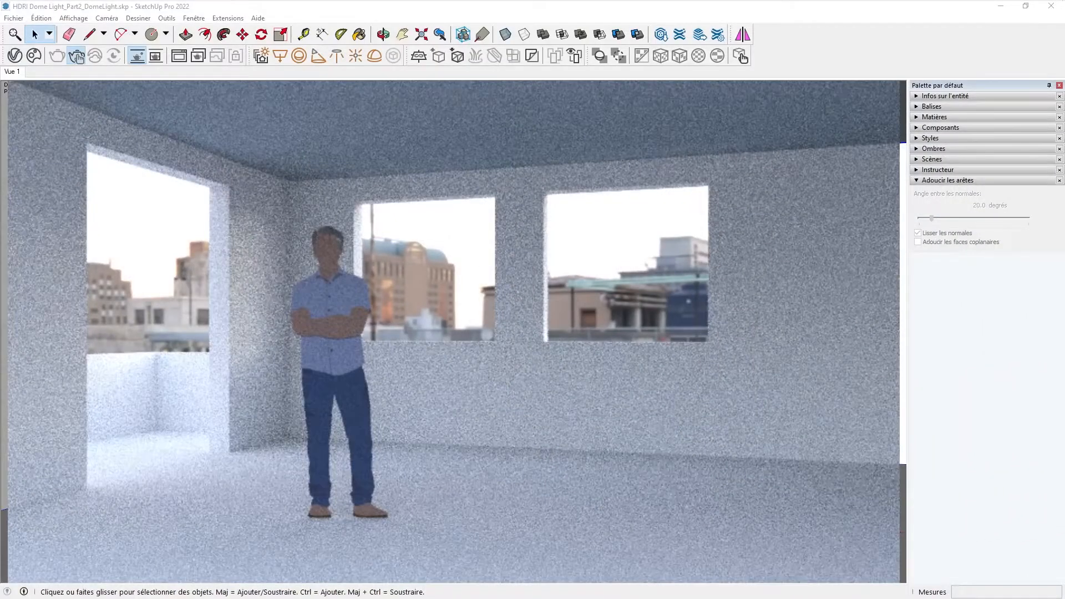
- Replace the Dome Light's HDR image file with the sunny street panorama
{"action": "left_click_drag", "start_coordinate": [1064, 158], "coordinate": [754, 104]}
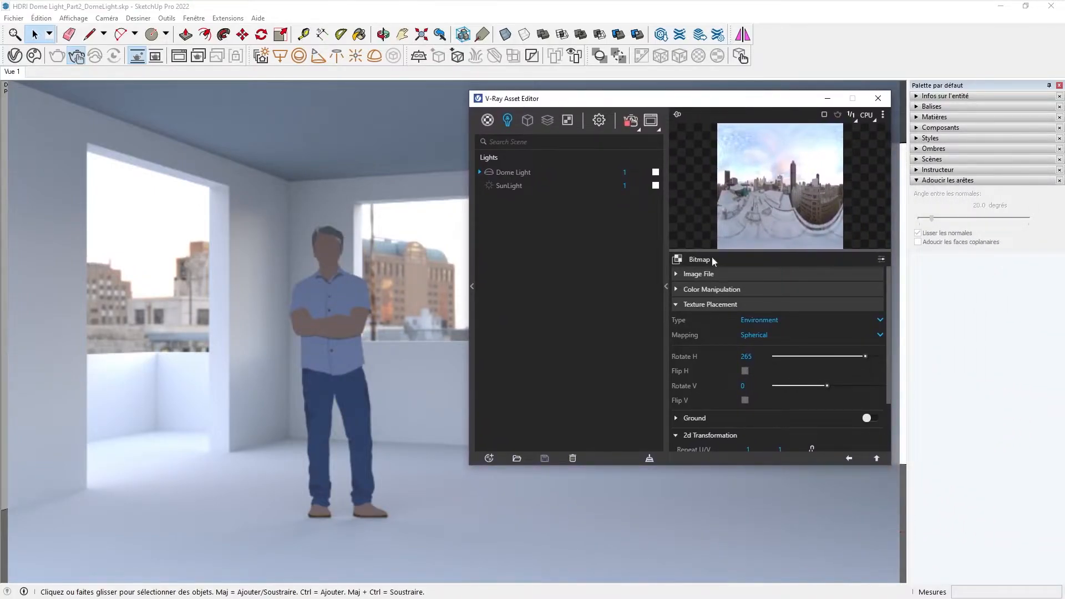
{"action": "left_click", "coordinate": [677, 277]}
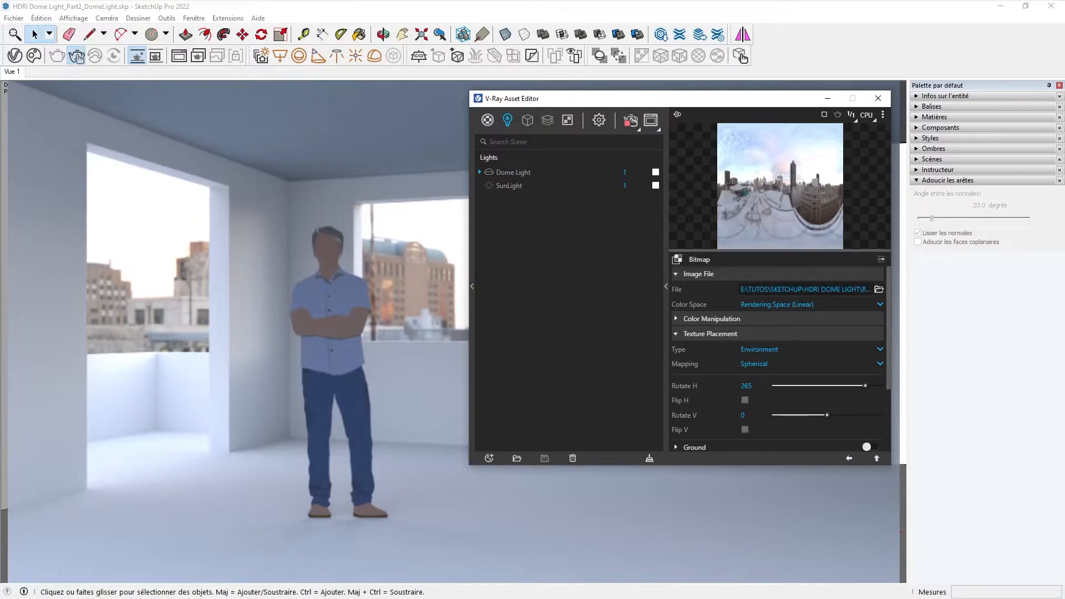
{"action": "left_click", "coordinate": [879, 290]}
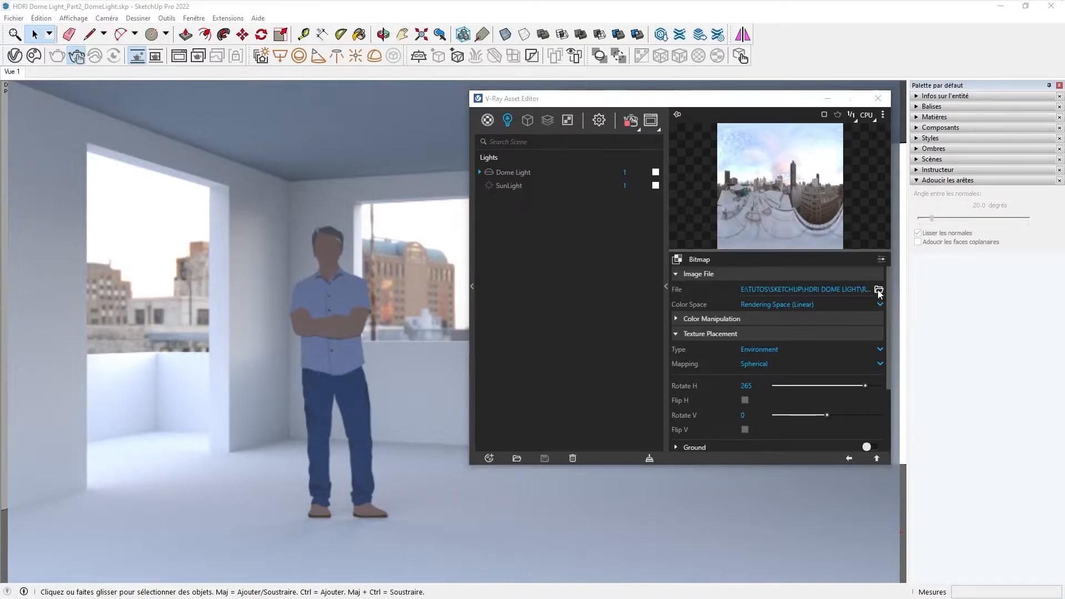
{"action": "double_click", "coordinate": [577, 201]}
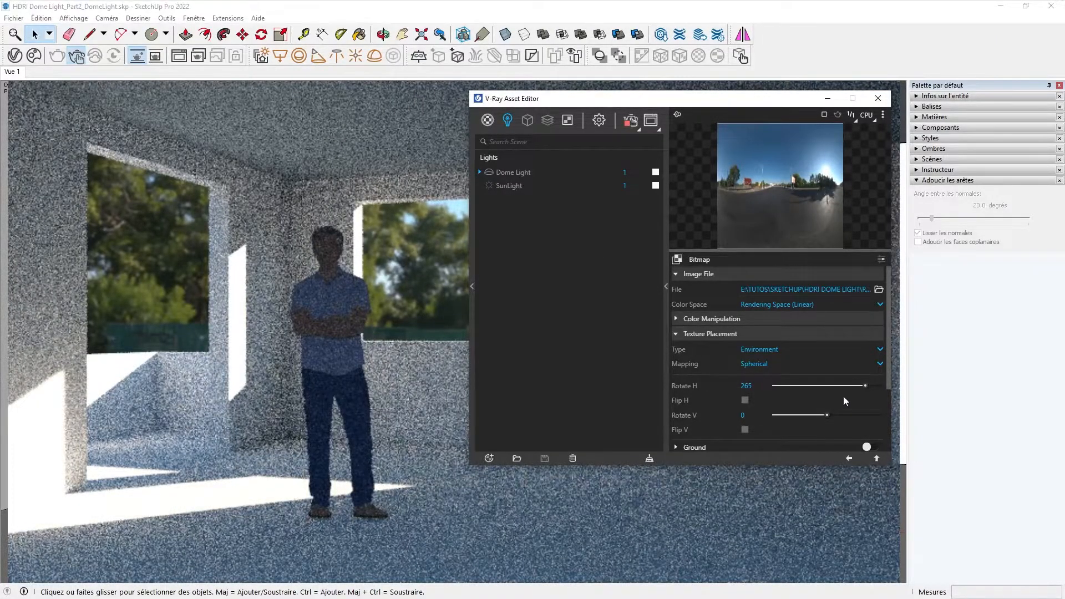
- Set the street panorama's horizontal rotation to 8.5 and clear the view of the sunlit interior
{"action": "left_click_drag", "start_coordinate": [866, 389], "coordinate": [840, 387]}
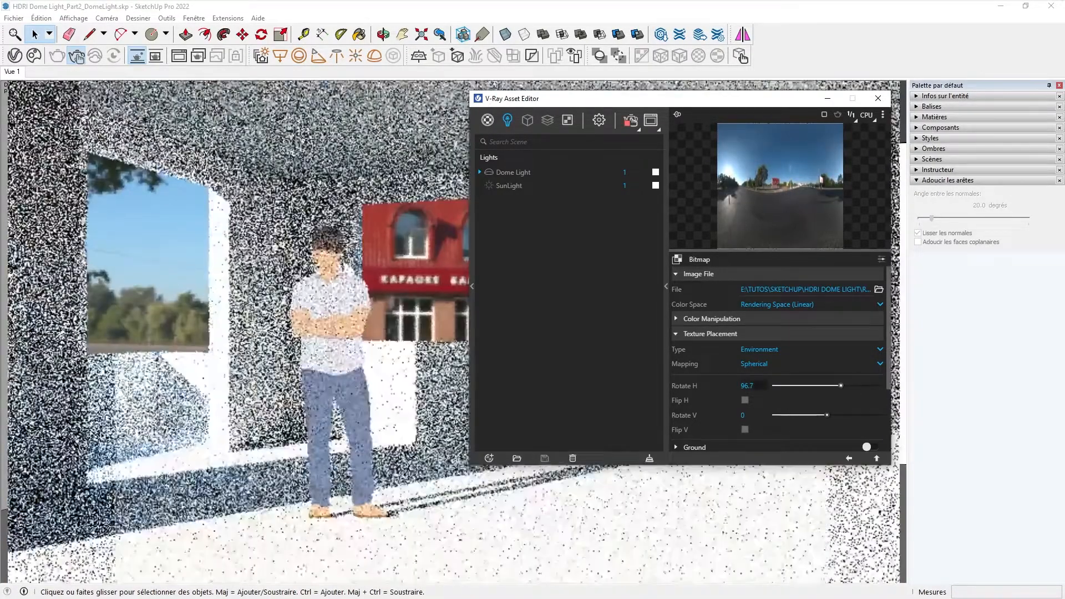
{"action": "double_click", "coordinate": [727, 388]}
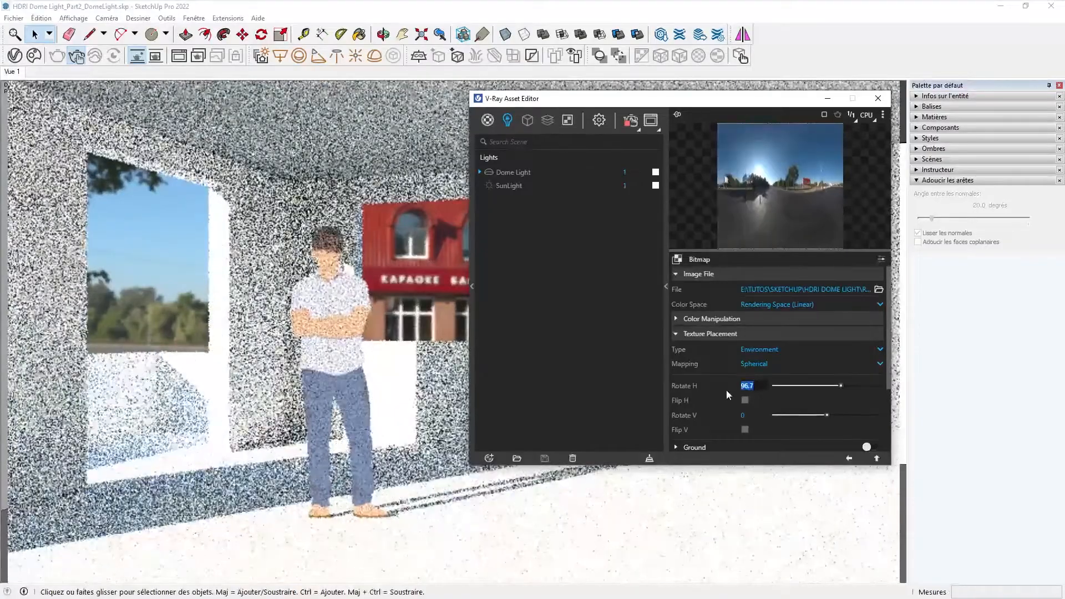
{"action": "type", "text": "8.5"}
{"action": "key", "text": "Return"}
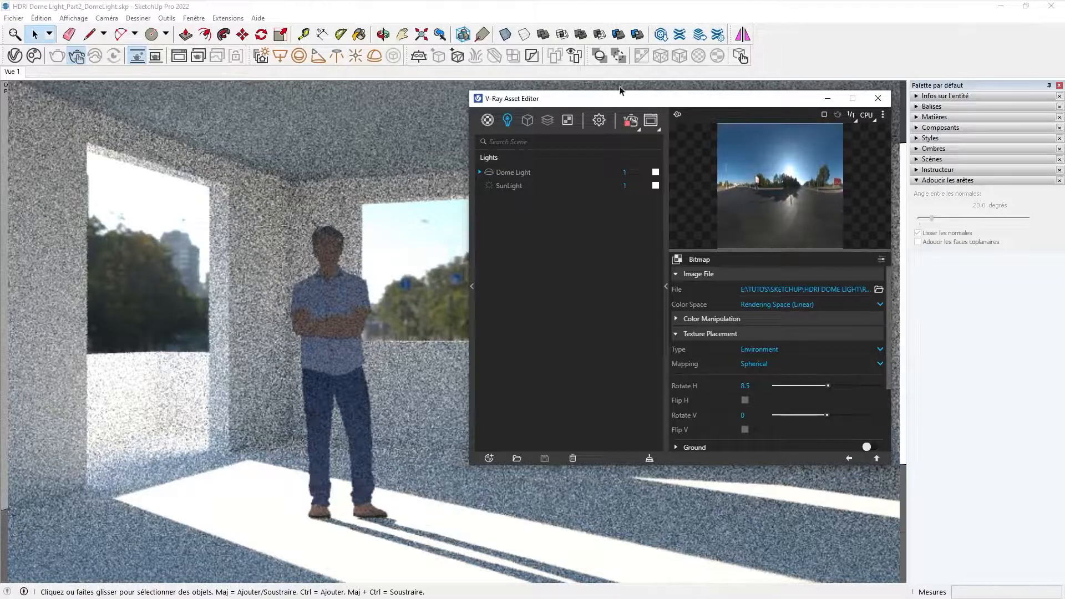
{"action": "left_click_drag", "start_coordinate": [620, 99], "coordinate": [992, 156]}
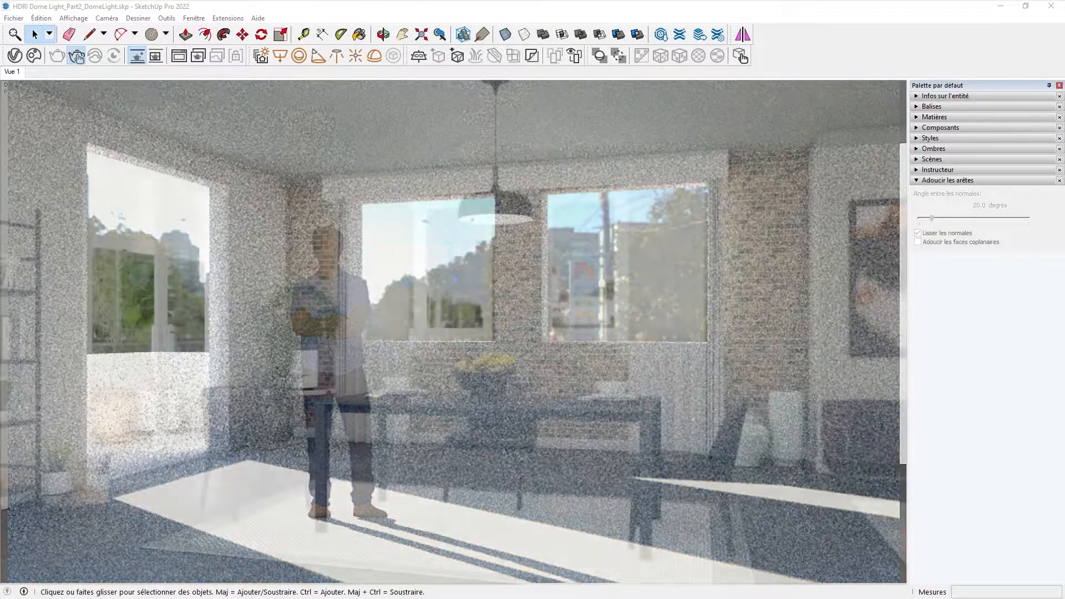